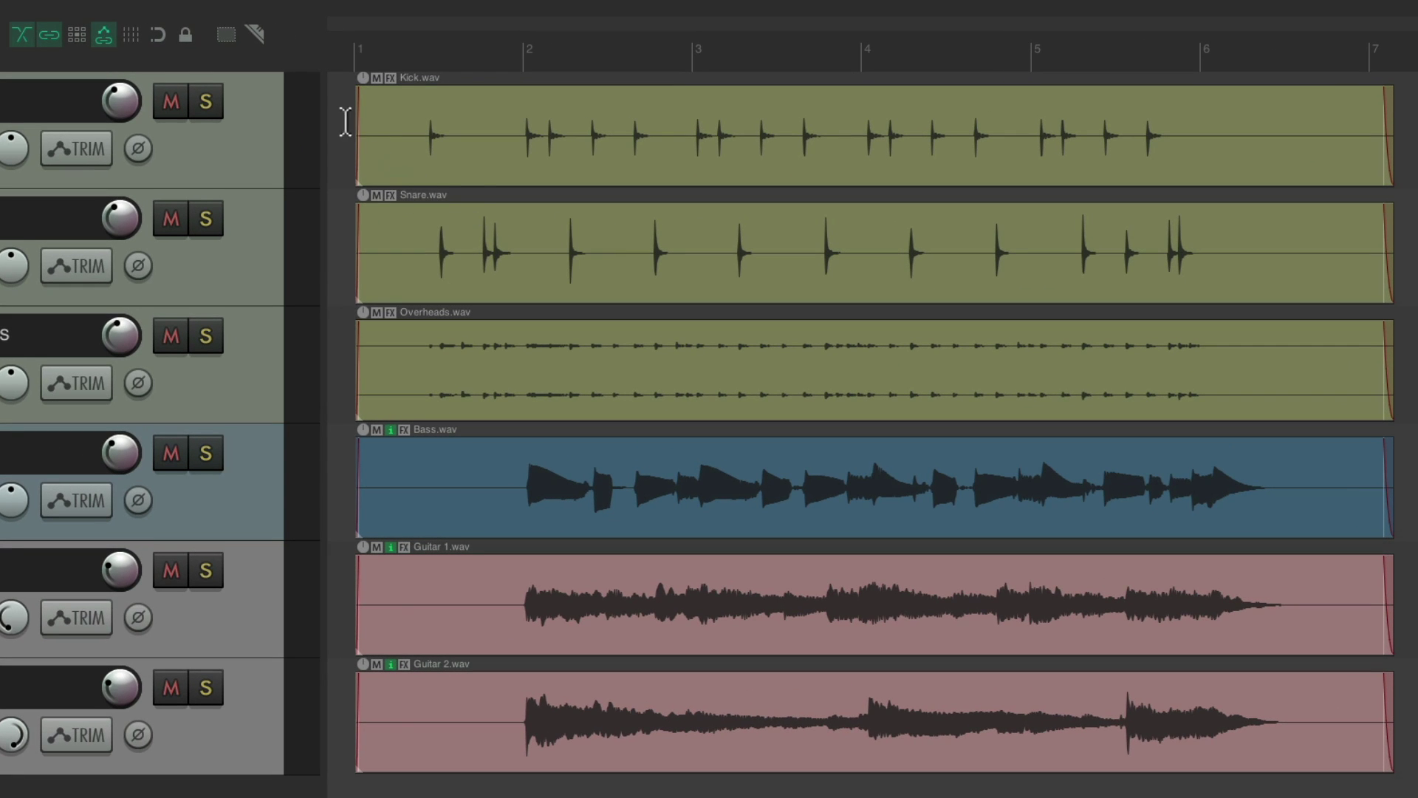
Cut the silent starts from the Kick, Snare, Overheads, Bass and both guitar items.
{"action": "left_click_drag", "start_coordinate": [444, 98], "coordinate": [476, 145]}
{"action": "mouse_move", "coordinate": [384, 179]}
{"action": "left_mouse_down"}
{"action": "mouse_move", "coordinate": [421, 367]}
{"action": "mouse_move", "coordinate": [404, 364]}
{"action": "left_mouse_up"}
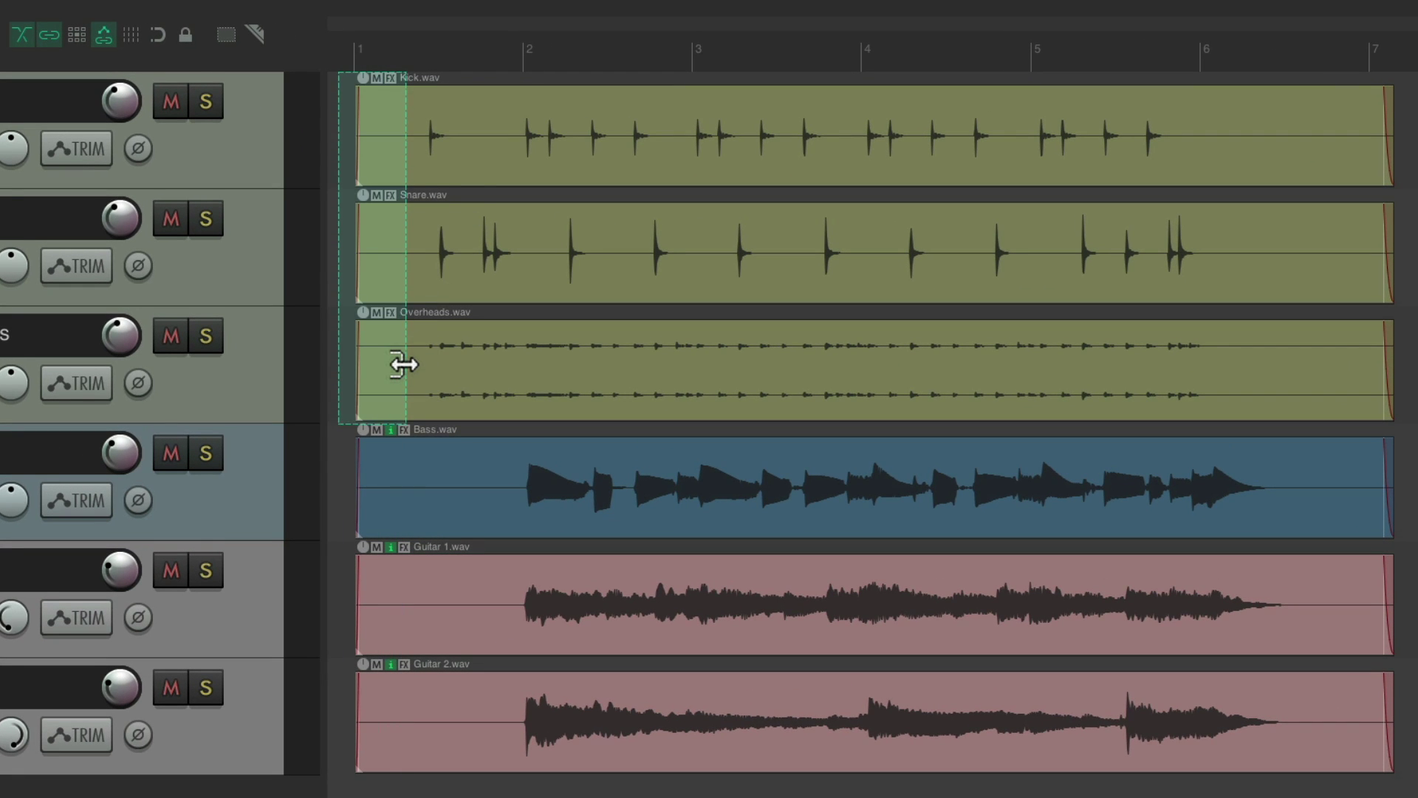
{"action": "key", "text": "Delete"}
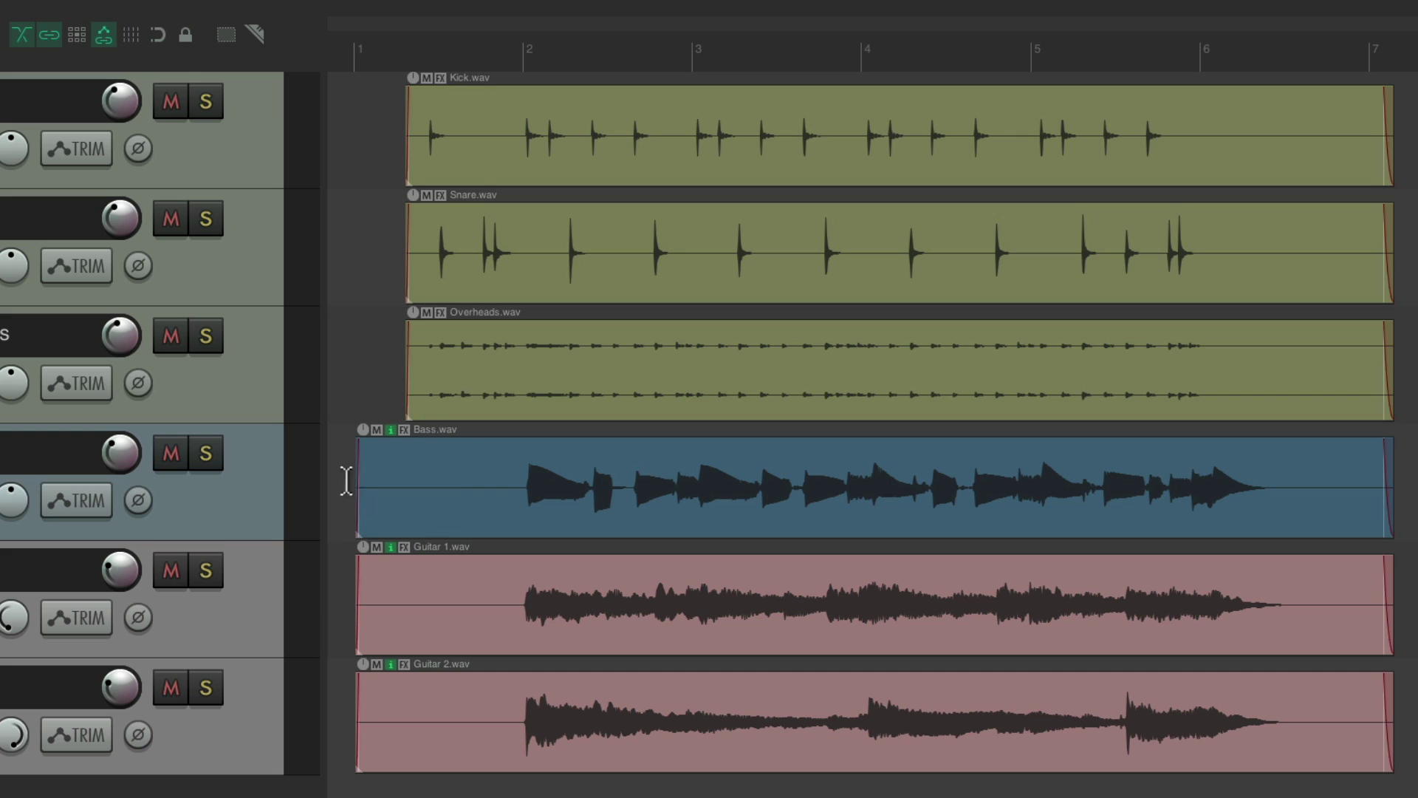
{"action": "left_click_drag", "start_coordinate": [344, 481], "coordinate": [507, 735]}
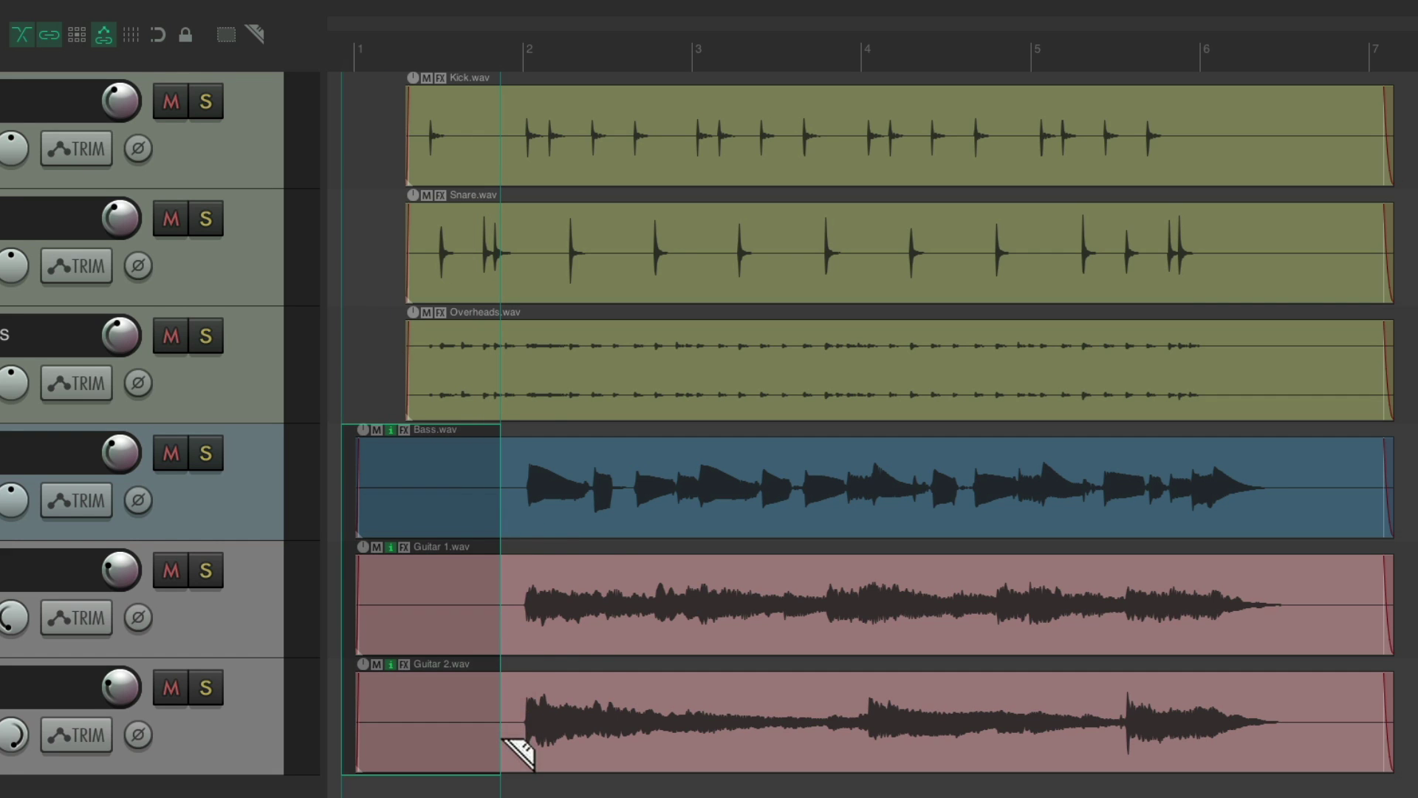
{"action": "key", "text": "Delete"}
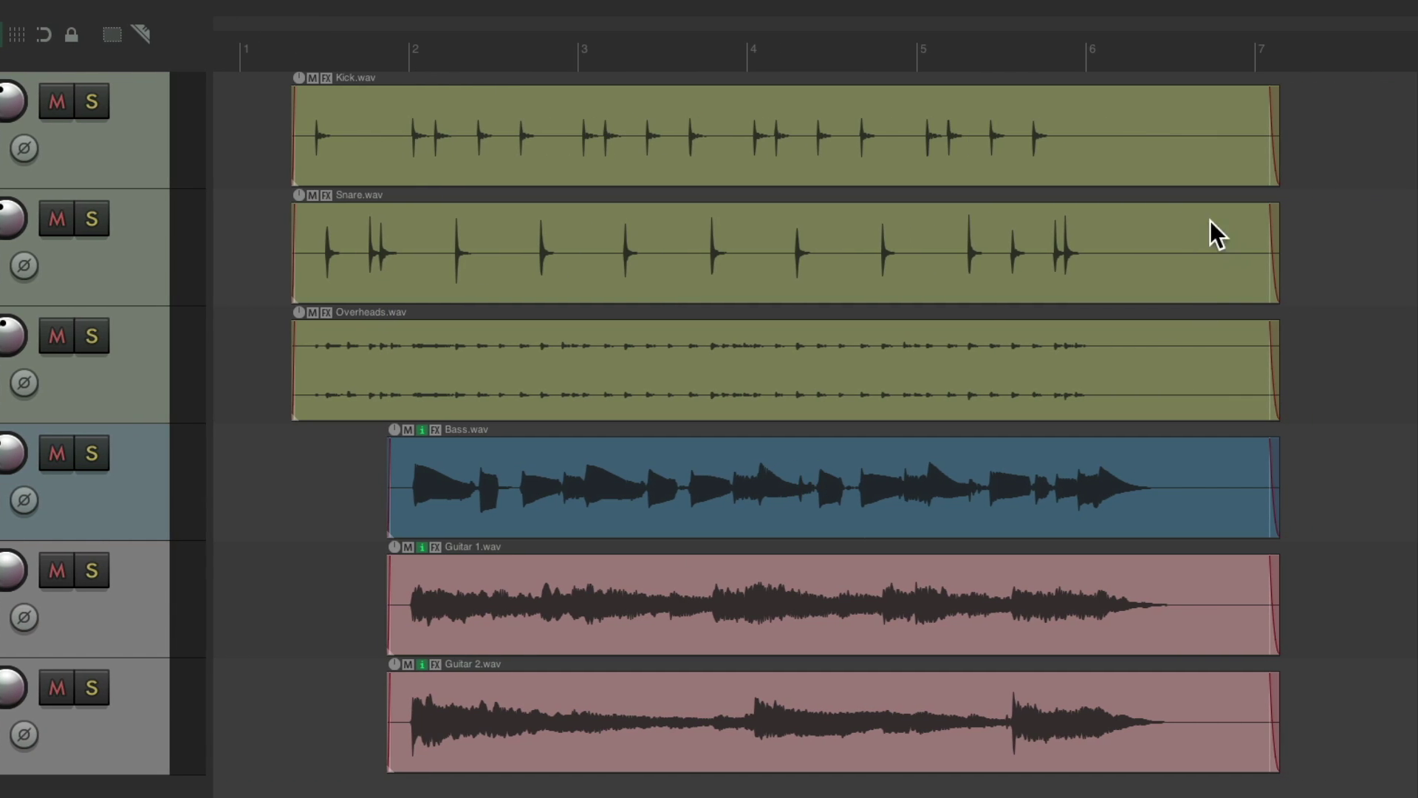
Cut the silent tails from all six items, then undo every trim.
{"action": "left_click_drag", "start_coordinate": [1317, 118], "coordinate": [1115, 366]}
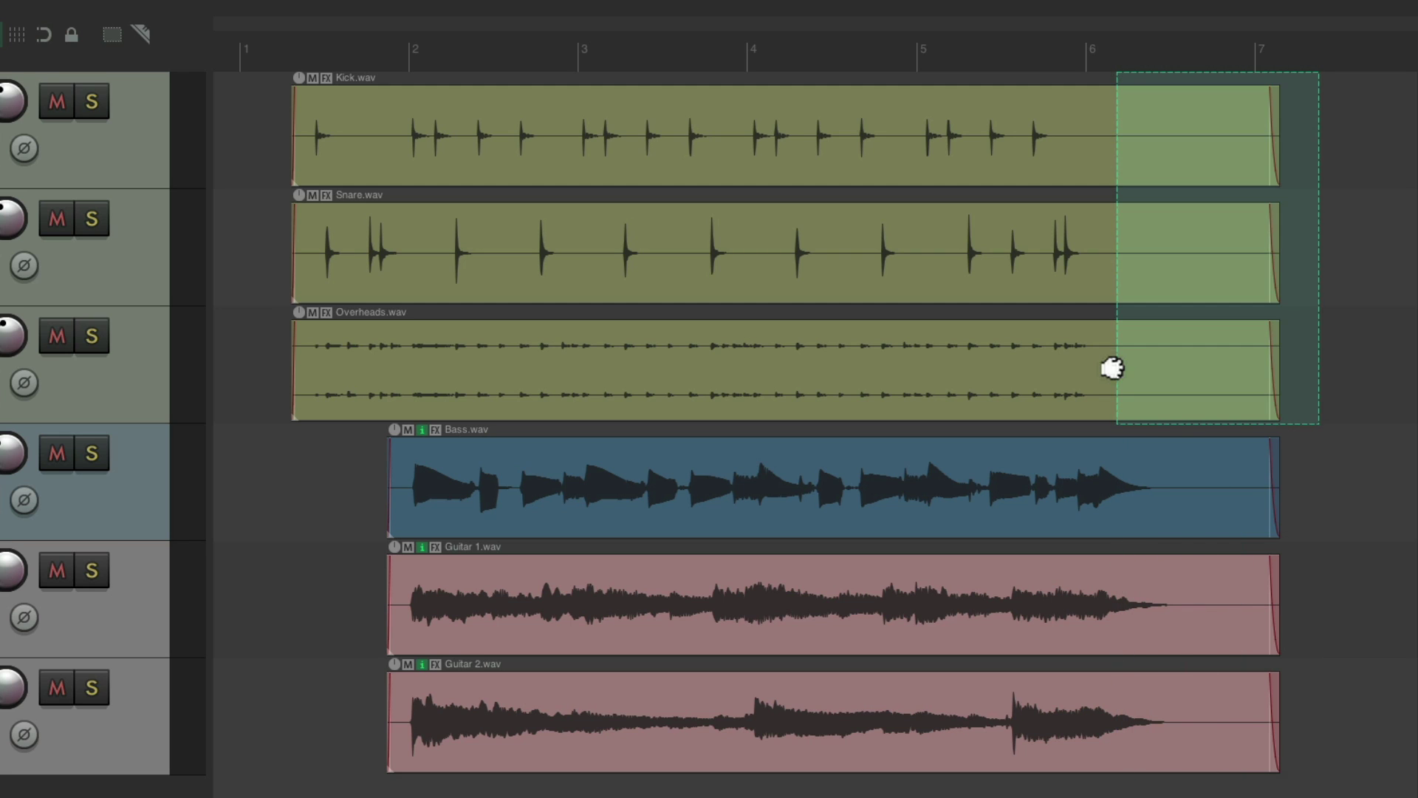
{"action": "key", "text": "Delete"}
{"action": "left_click_drag", "start_coordinate": [1301, 490], "coordinate": [1189, 702]}
{"action": "key", "text": "Delete"}
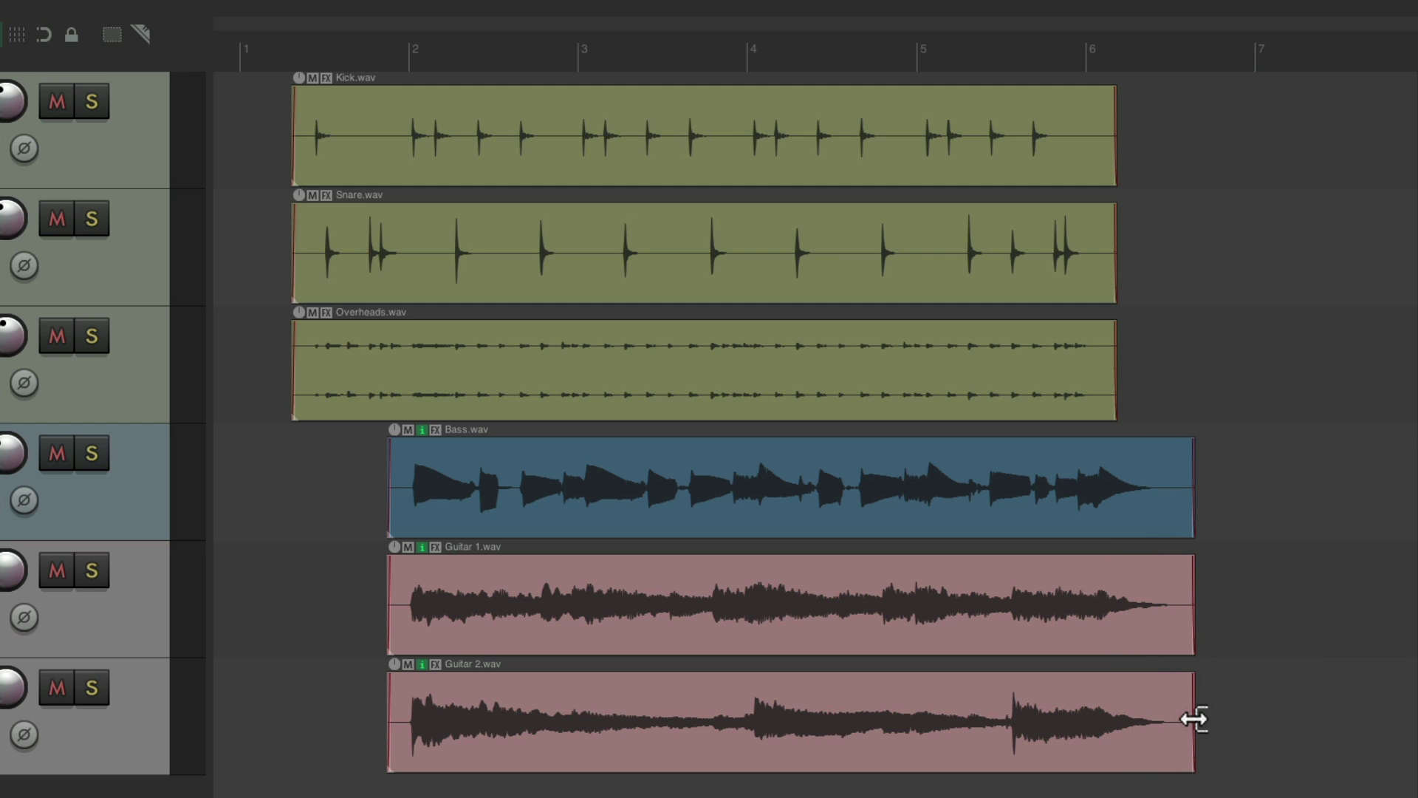
{"action": "key", "text": "ctrl+z"}
{"action": "key", "text": "ctrl+z"}
{"action": "key", "text": "ctrl+z"}
{"action": "key", "text": "ctrl+z"}
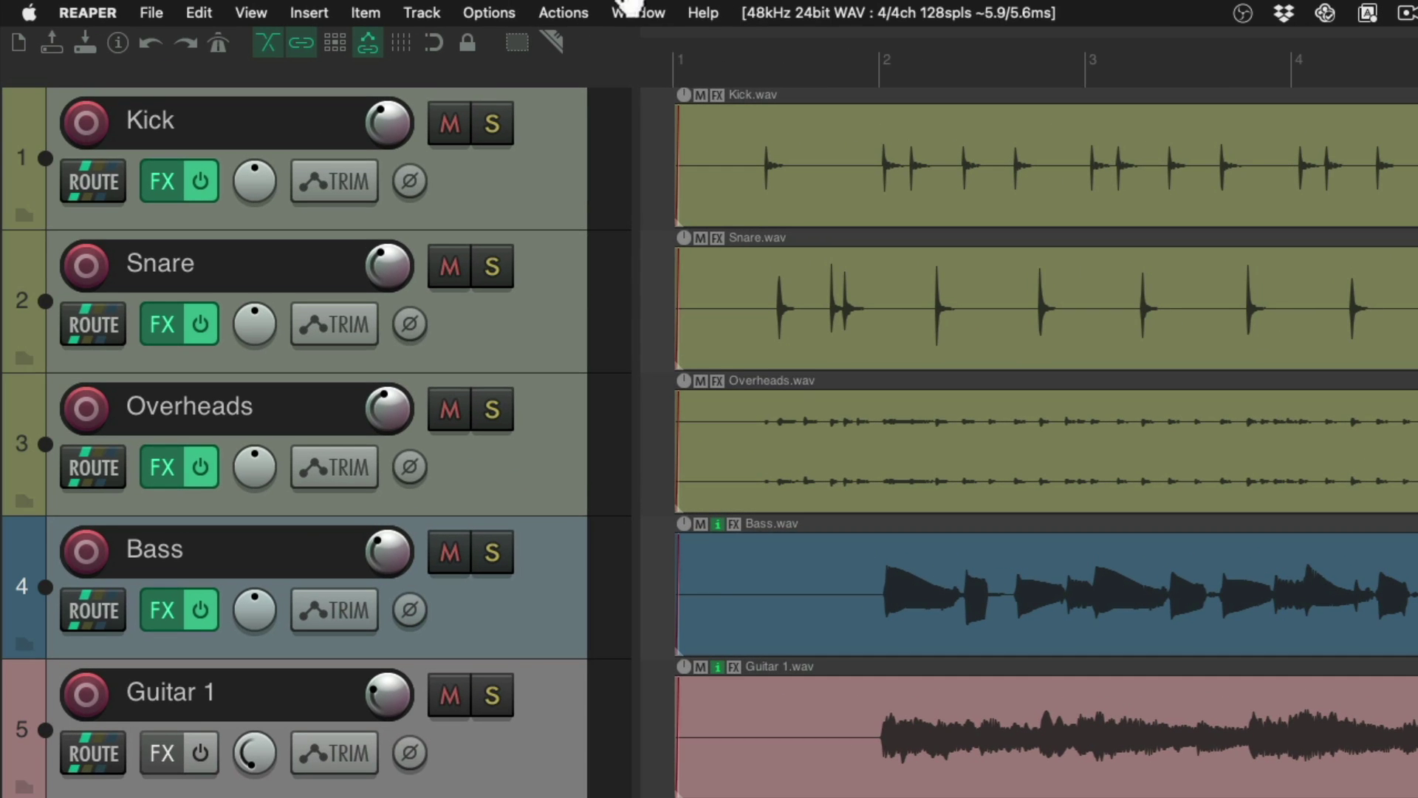
Show the Actions list filtered for 'move edit cursor to mouse cursor' and select the View action.
{"action": "left_click", "coordinate": [222, 9]}
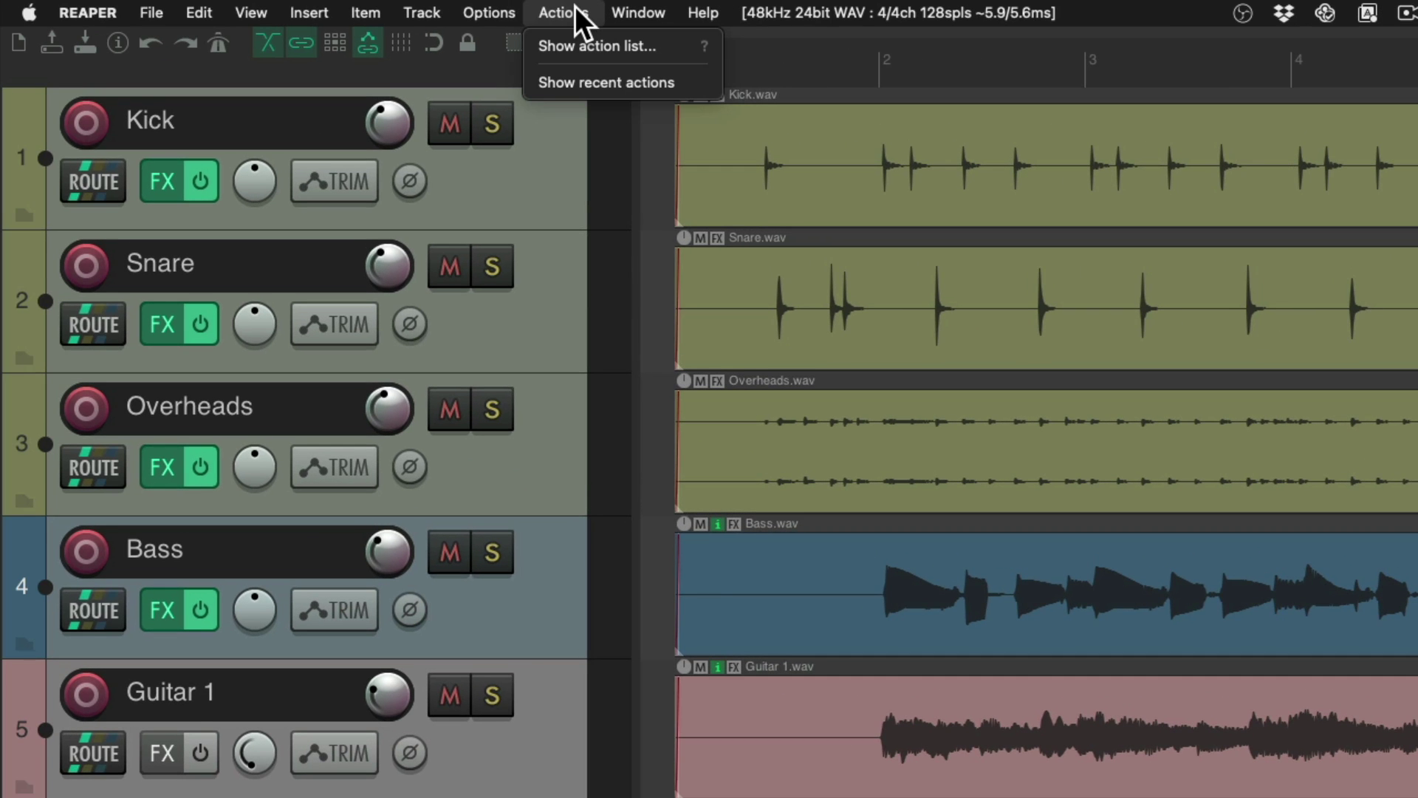
{"action": "left_click", "coordinate": [538, 51]}
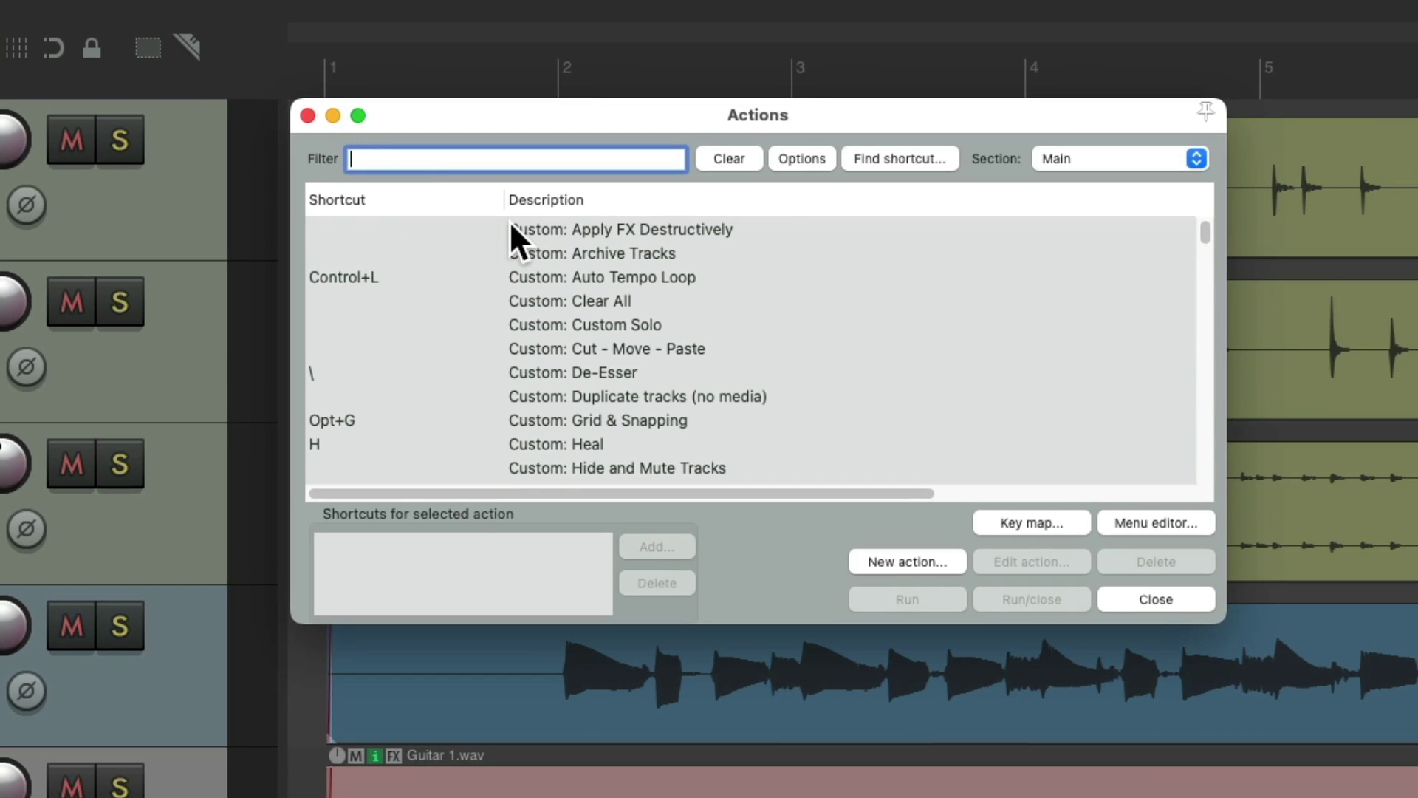
{"action": "type", "text": "move edit cursor to m"}
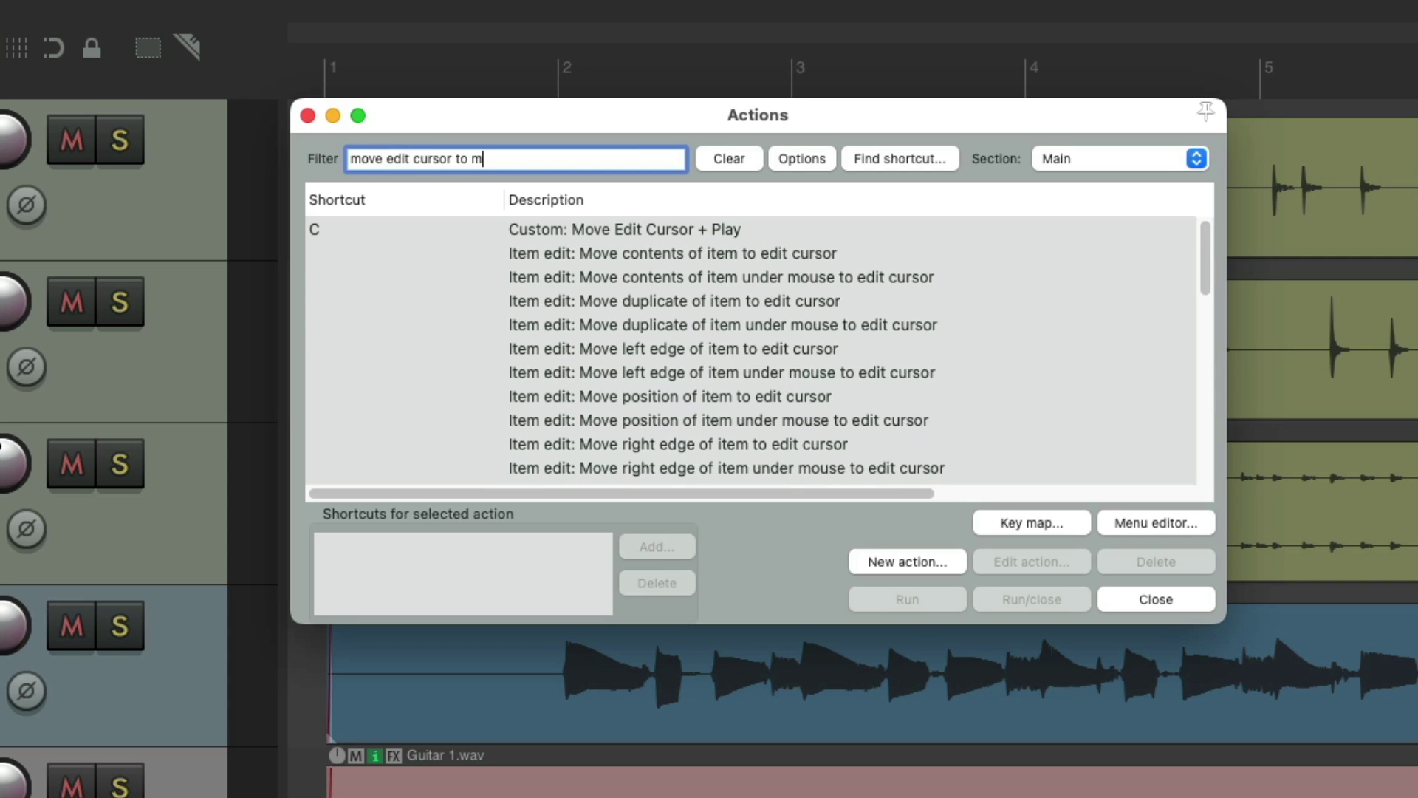
{"action": "type", "text": "ouse cursor"}
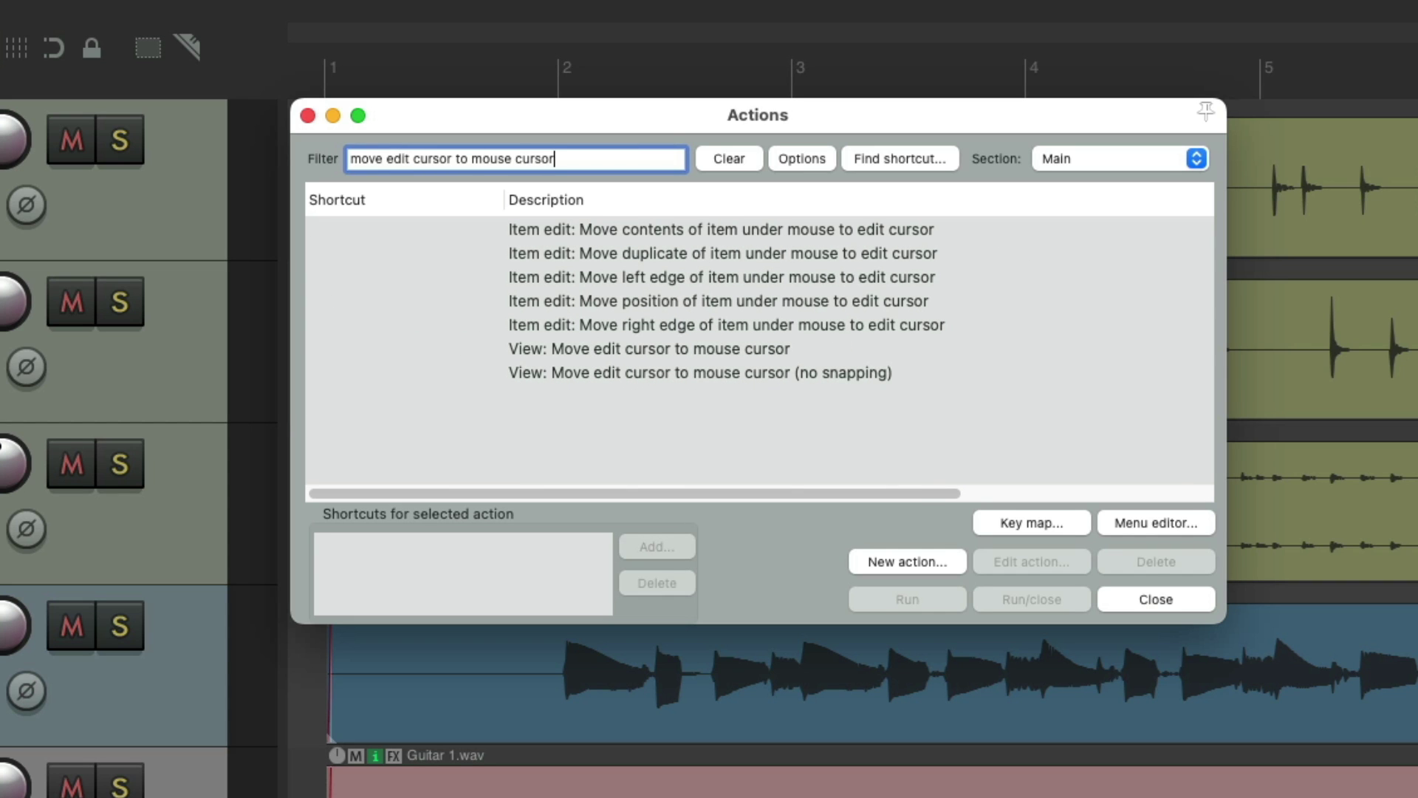
{"action": "left_click", "coordinate": [739, 347]}
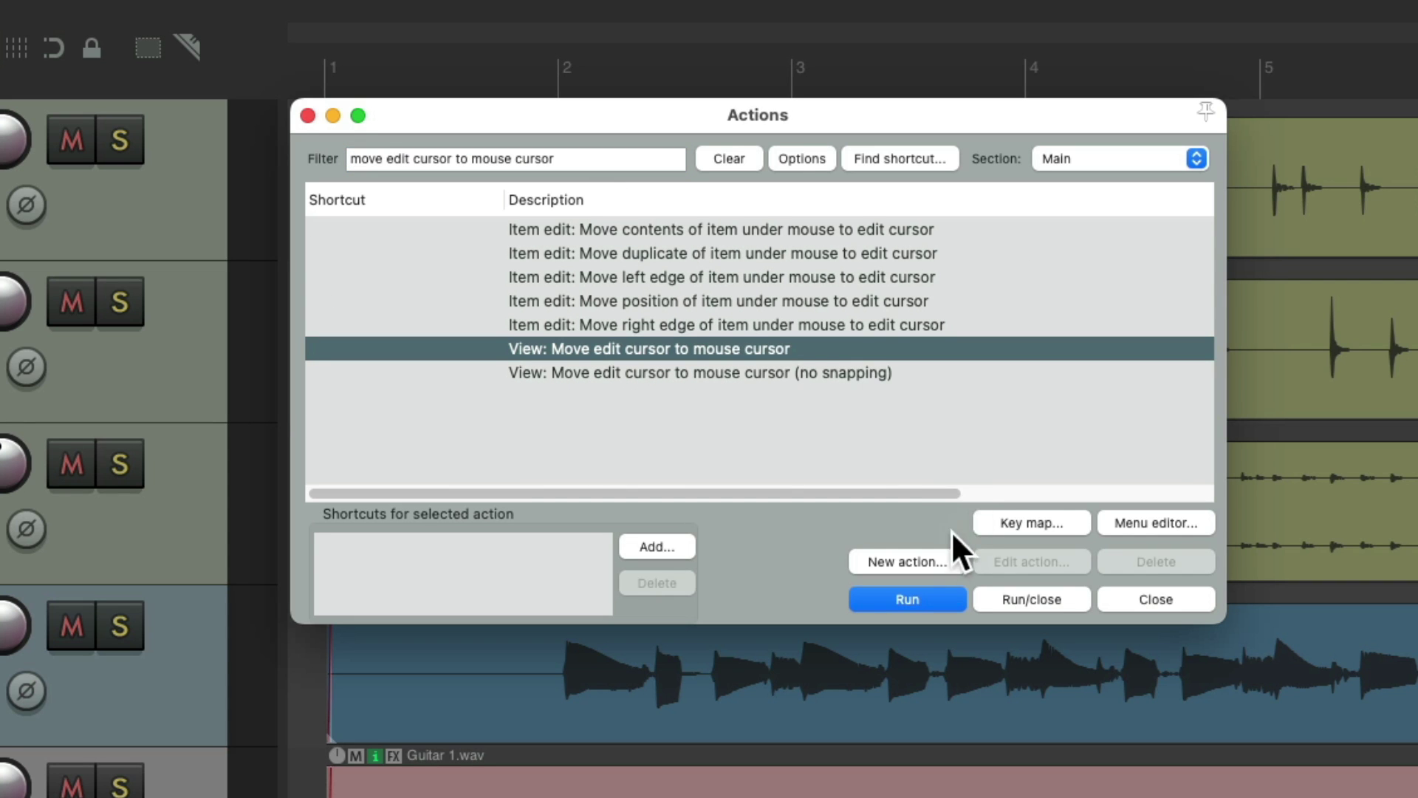
{"action": "left_click", "coordinate": [929, 556]}
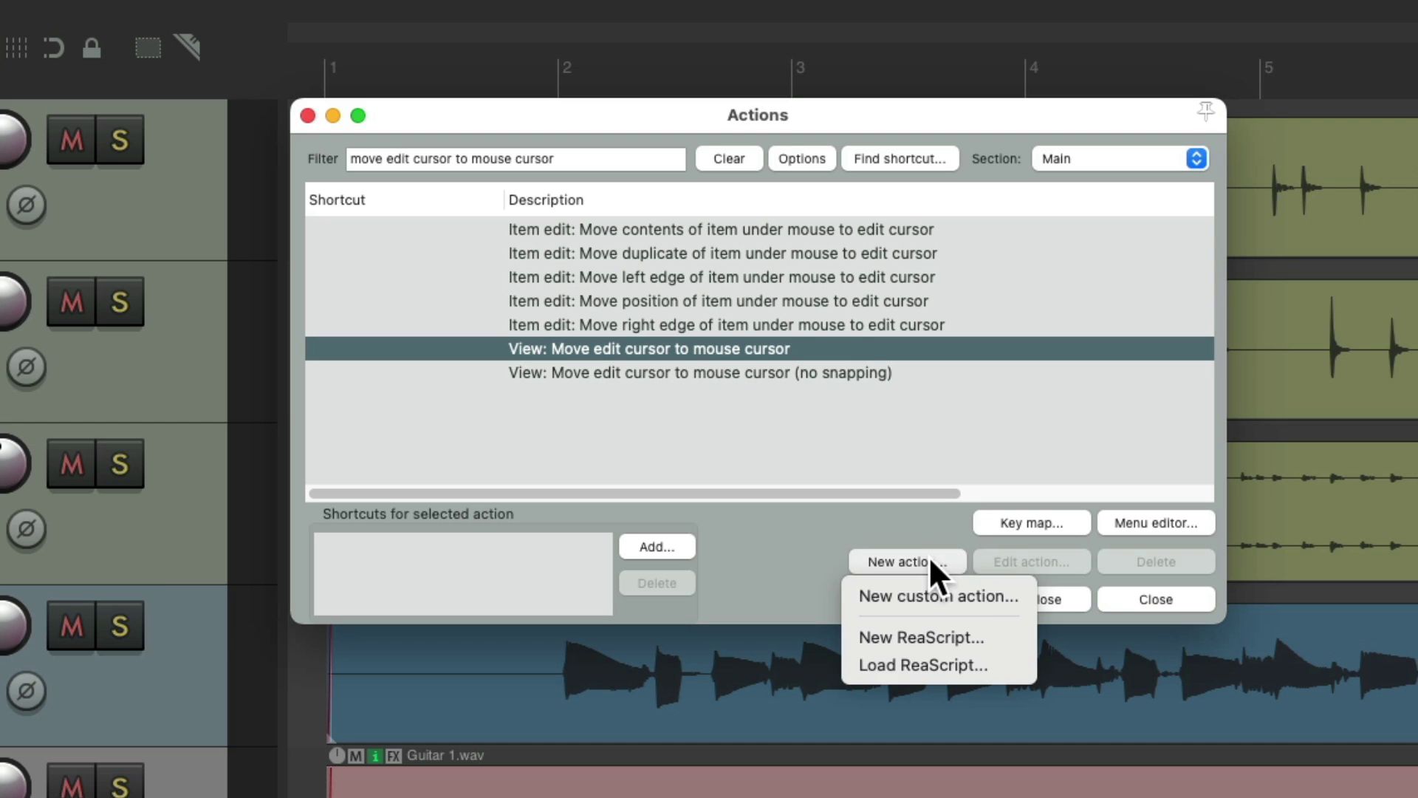
Build custom action 'Trim Left': move edit cursor to mouse, then 'Trim left edge of item under mouse to edit cursor'.
{"action": "left_click", "coordinate": [964, 596]}
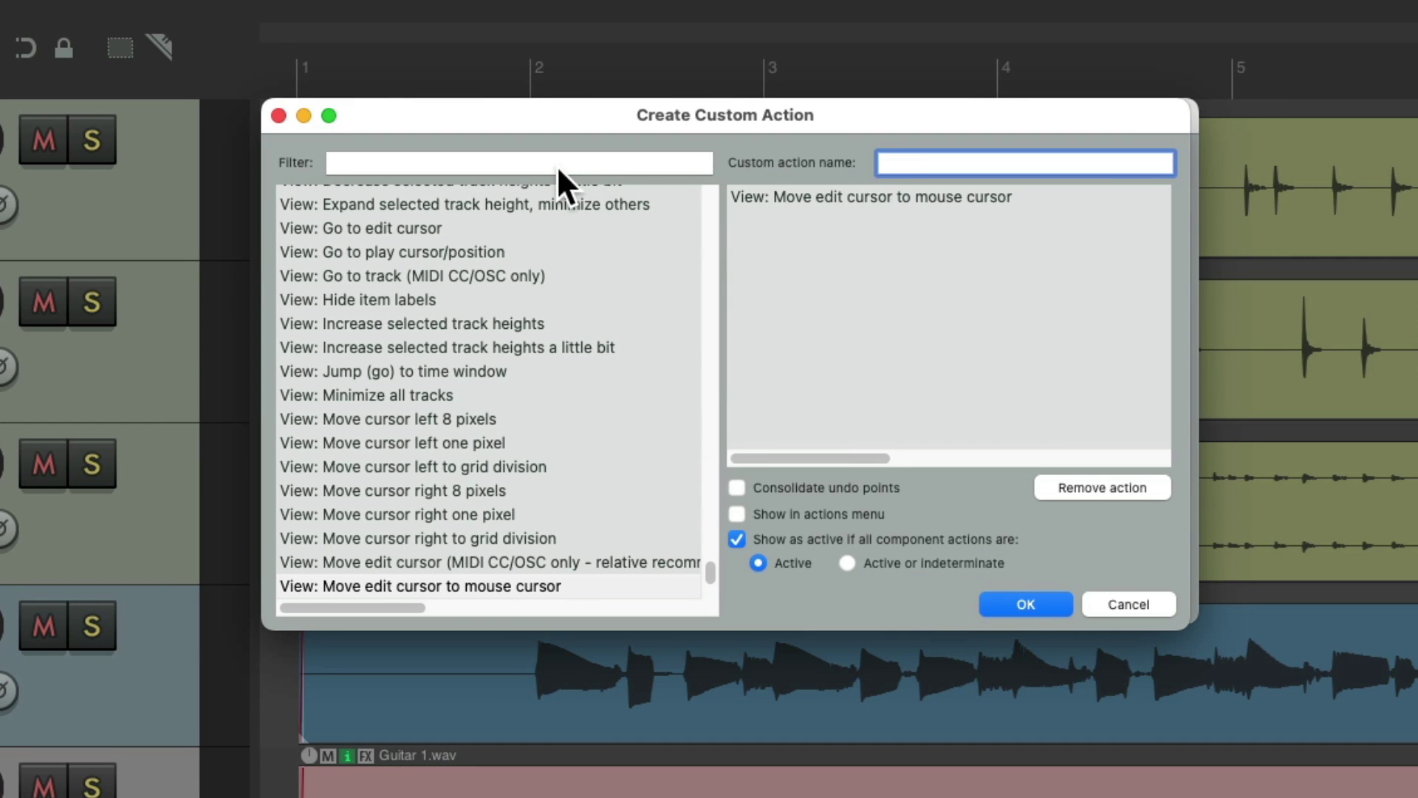
{"action": "left_click", "coordinate": [559, 164]}
{"action": "type", "text": "trim left edge"}
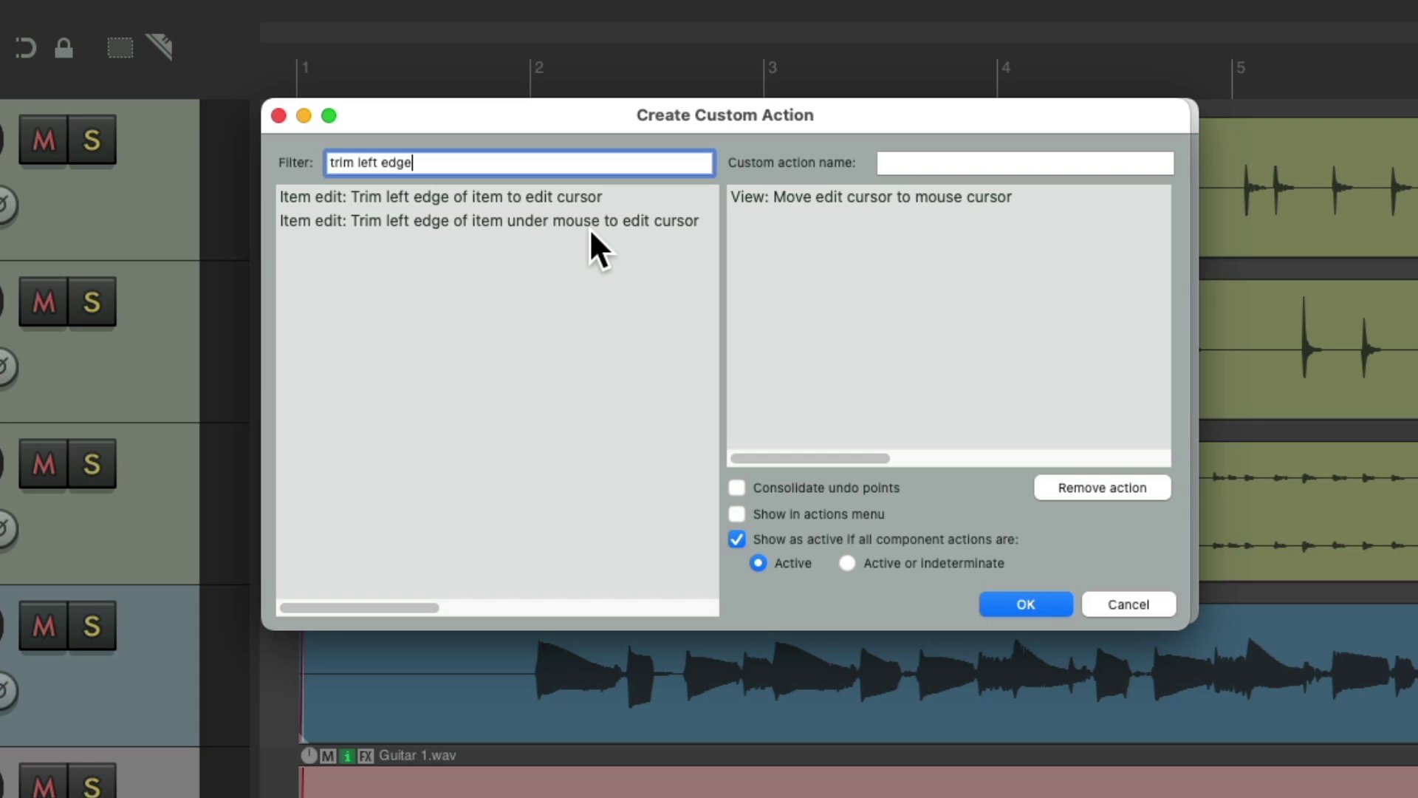
{"action": "left_click", "coordinate": [573, 221]}
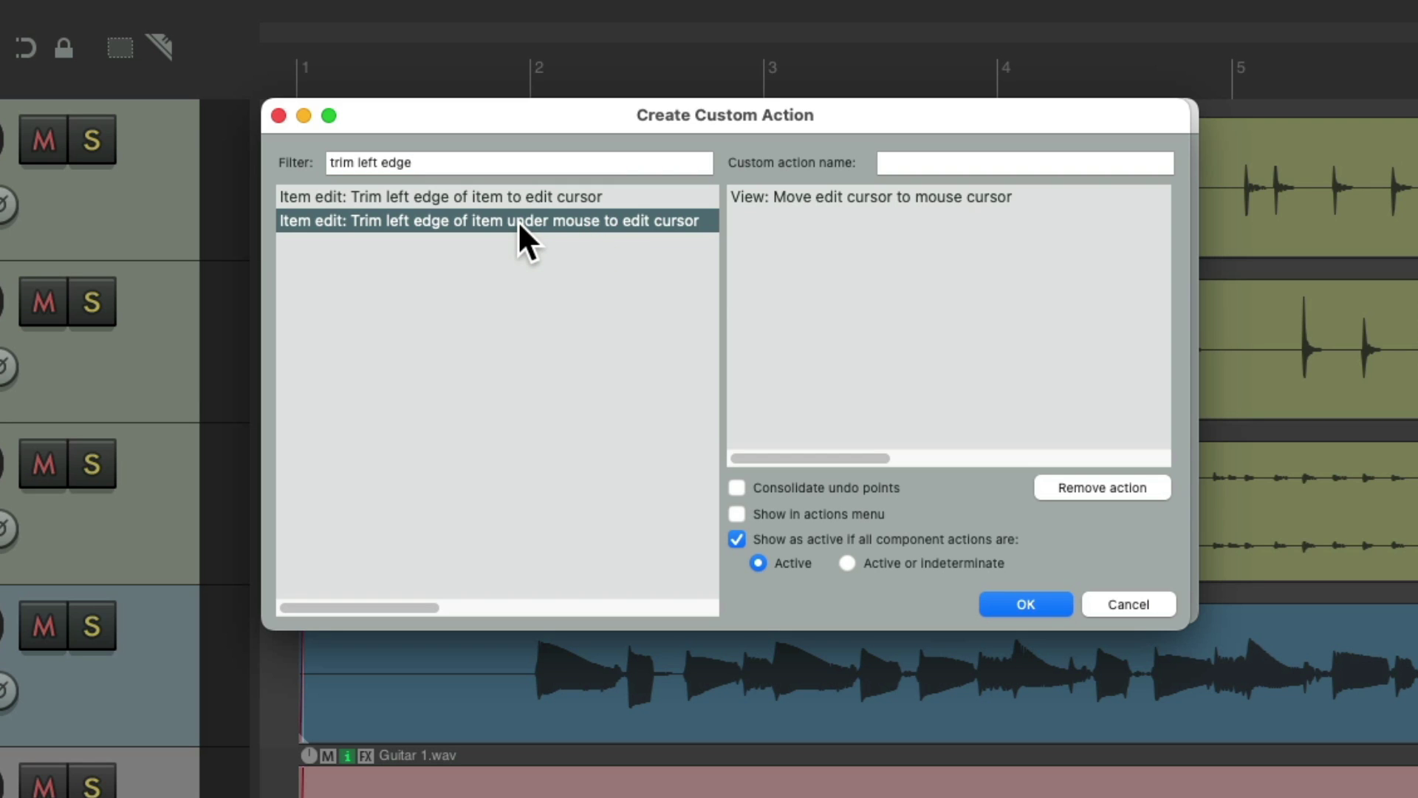
{"action": "left_click_drag", "start_coordinate": [517, 220], "coordinate": [902, 223]}
{"action": "left_click", "coordinate": [960, 165]}
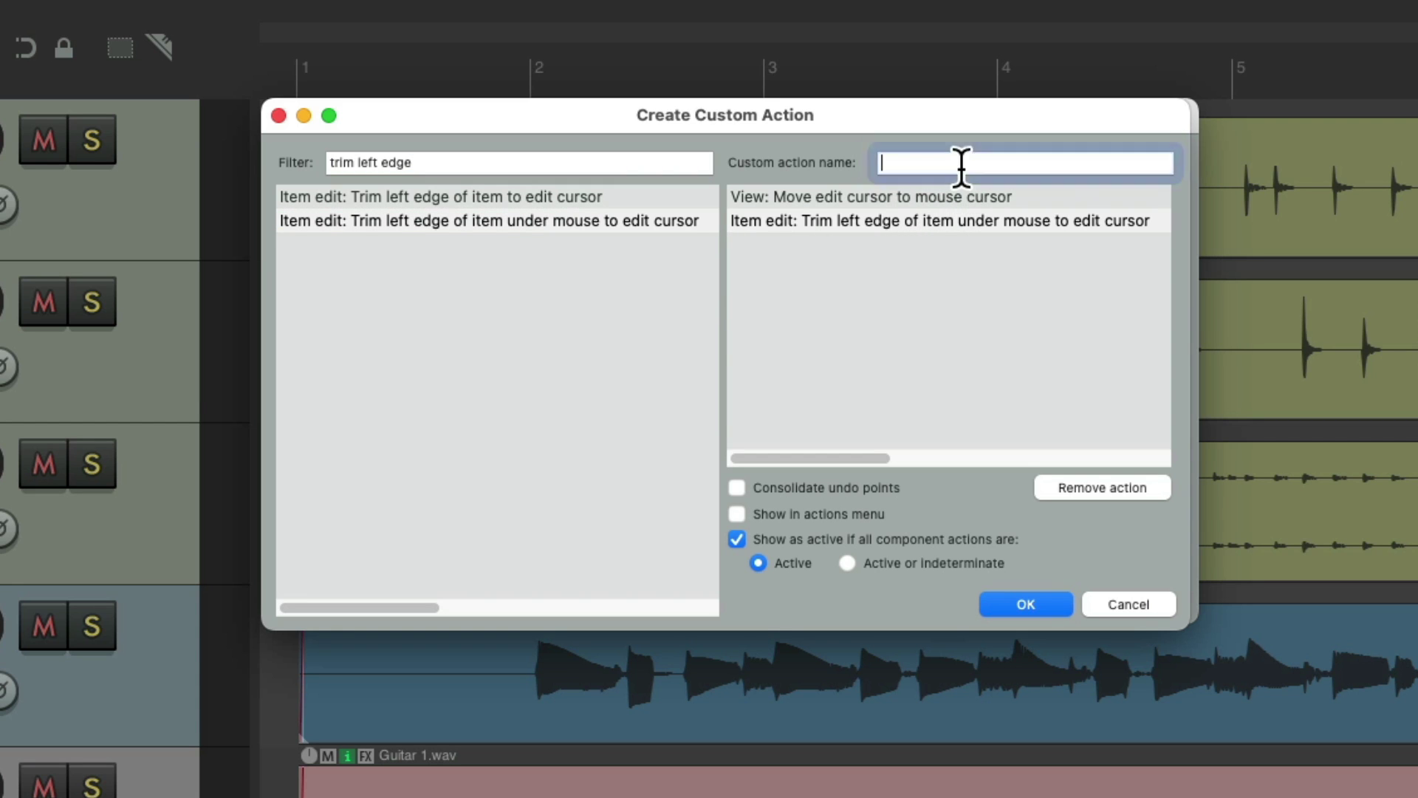
{"action": "type", "text": "Trim Left"}
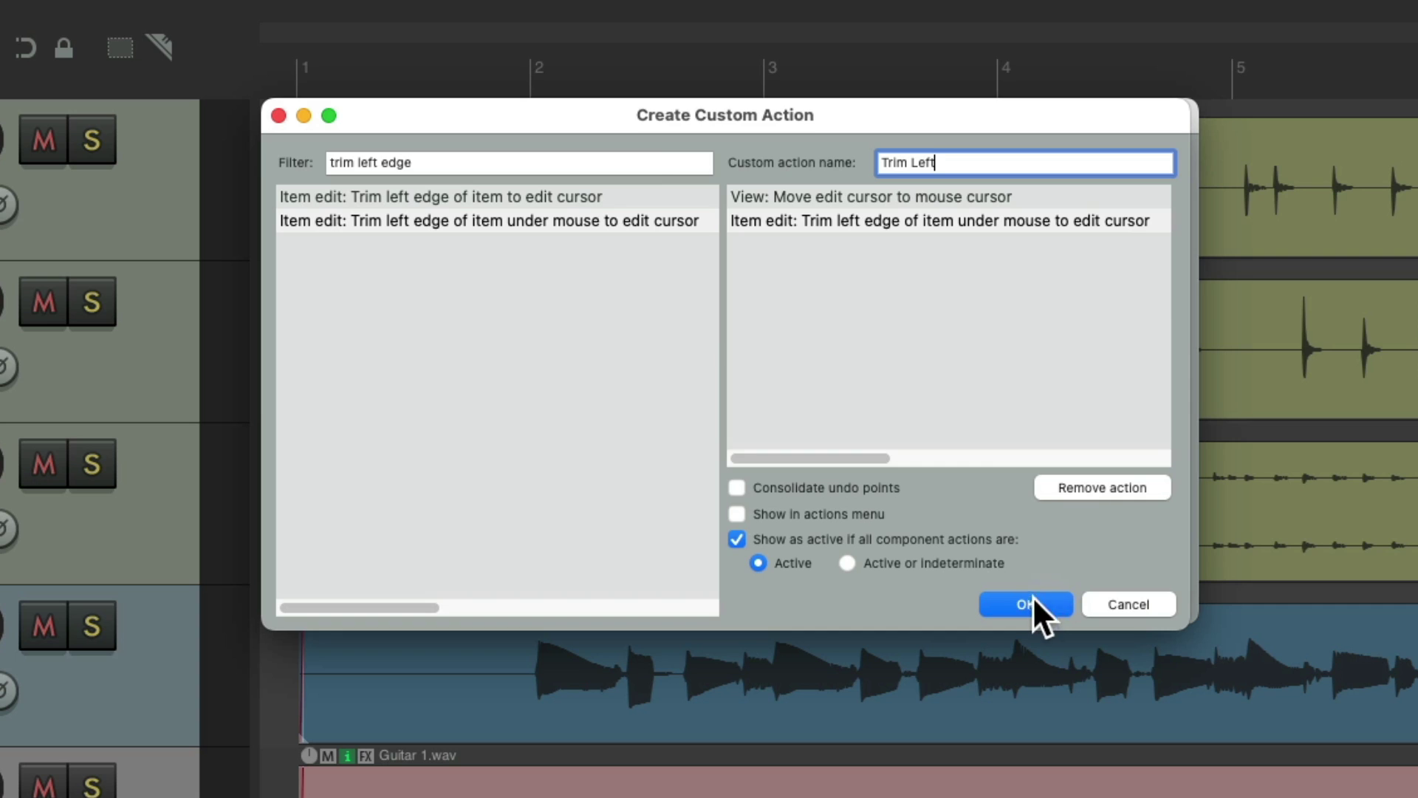
{"action": "left_click", "coordinate": [1031, 601]}
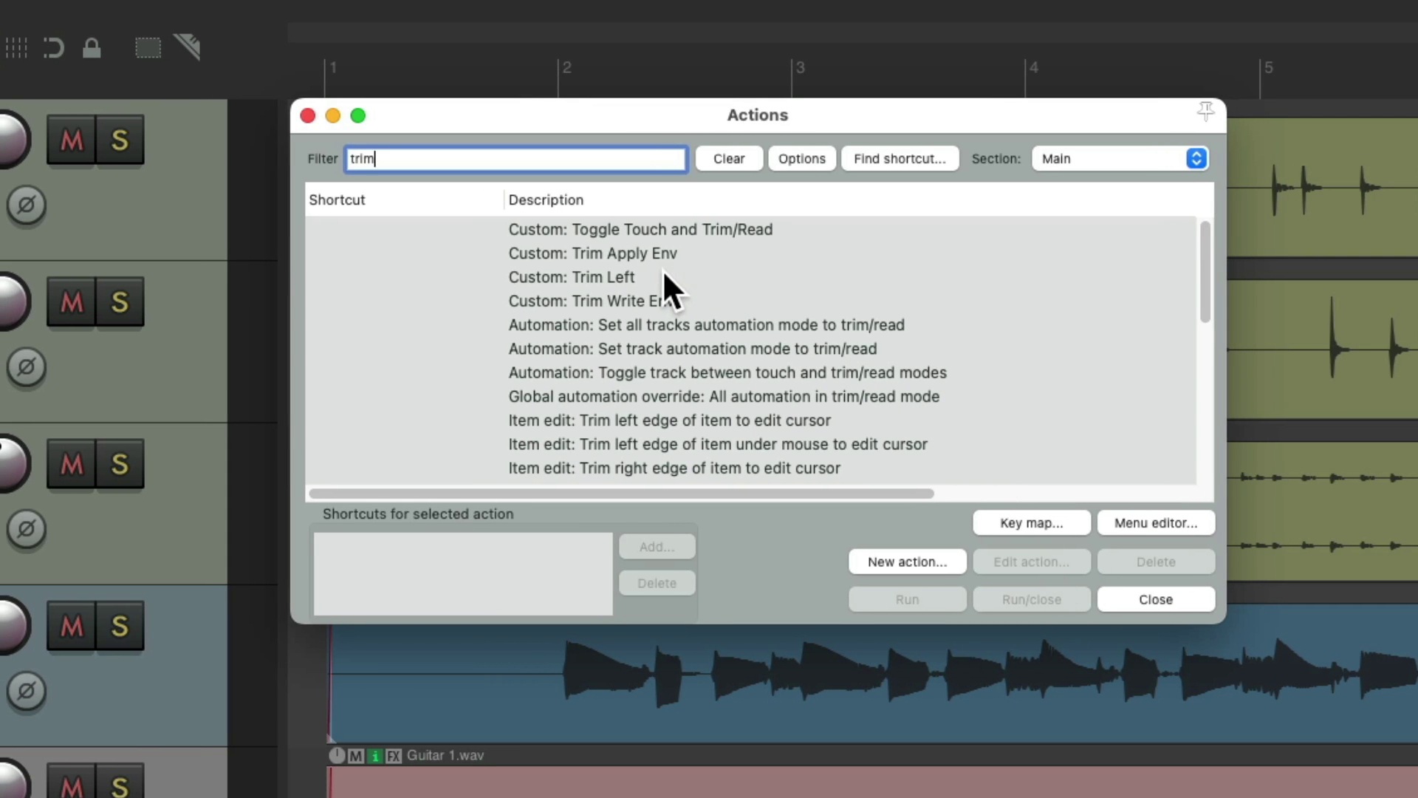
Duplicate Custom: Trim Left and rename the copy to 'Trim Right'.
{"action": "left_click", "coordinate": [663, 270]}
{"action": "right_click", "coordinate": [662, 270]}
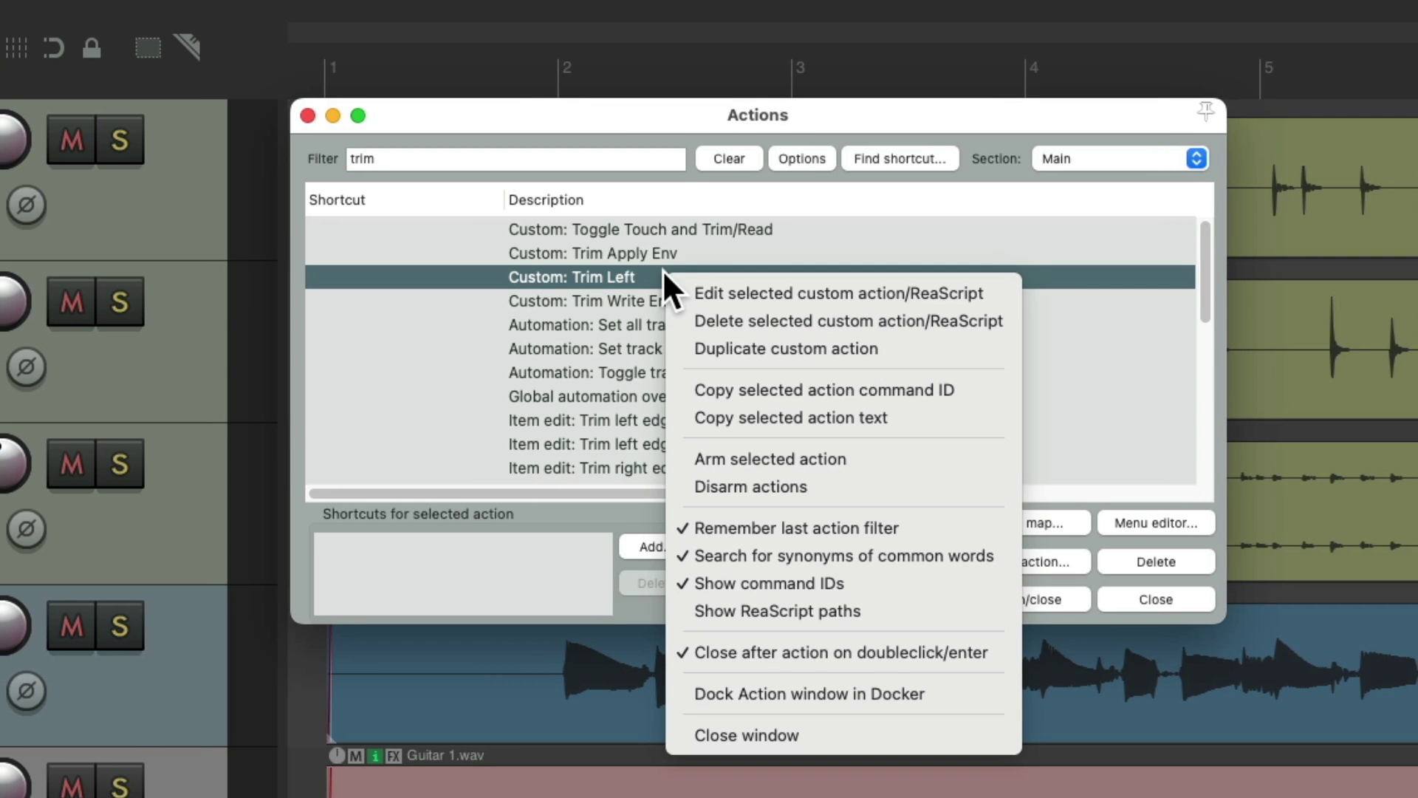
{"action": "left_click", "coordinate": [688, 340]}
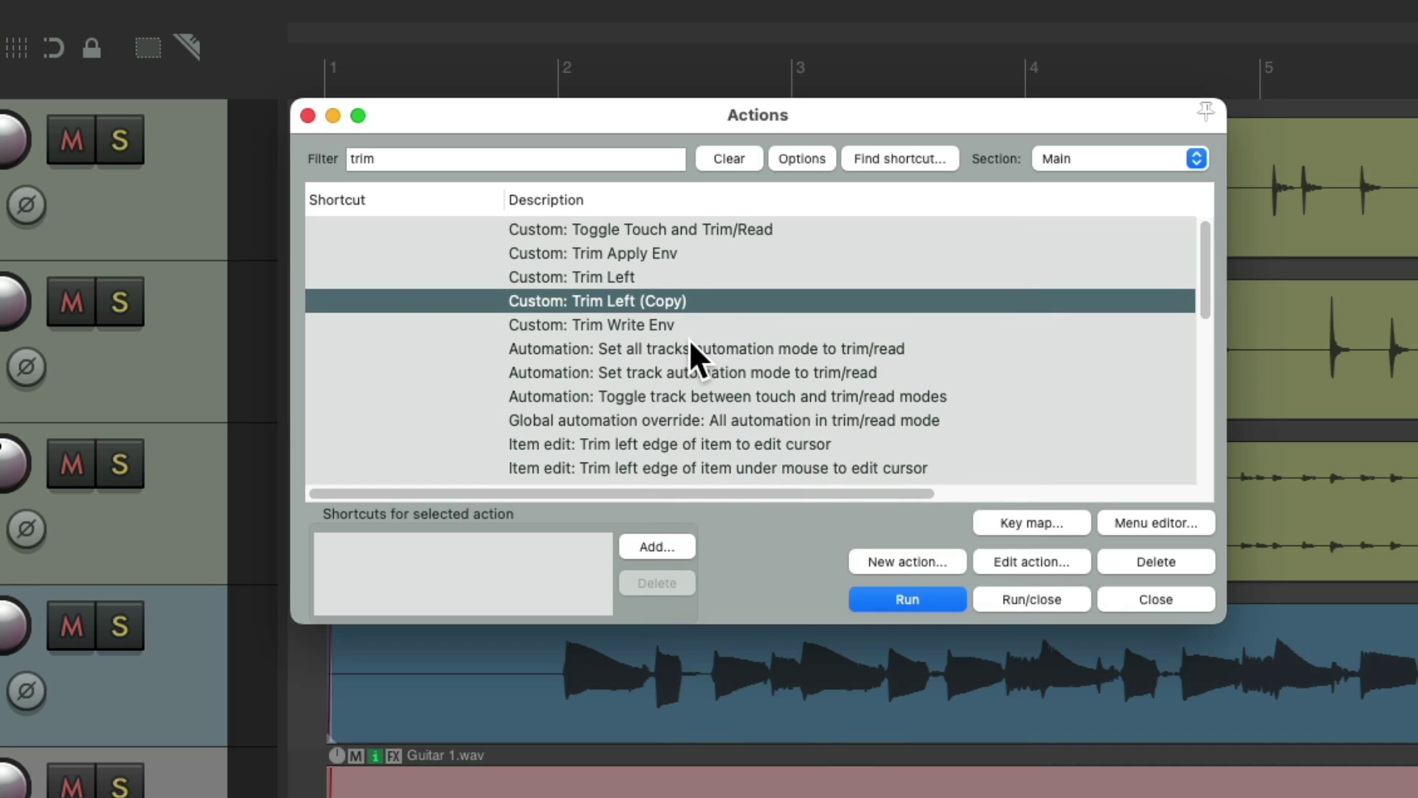
{"action": "left_click", "coordinate": [1008, 561]}
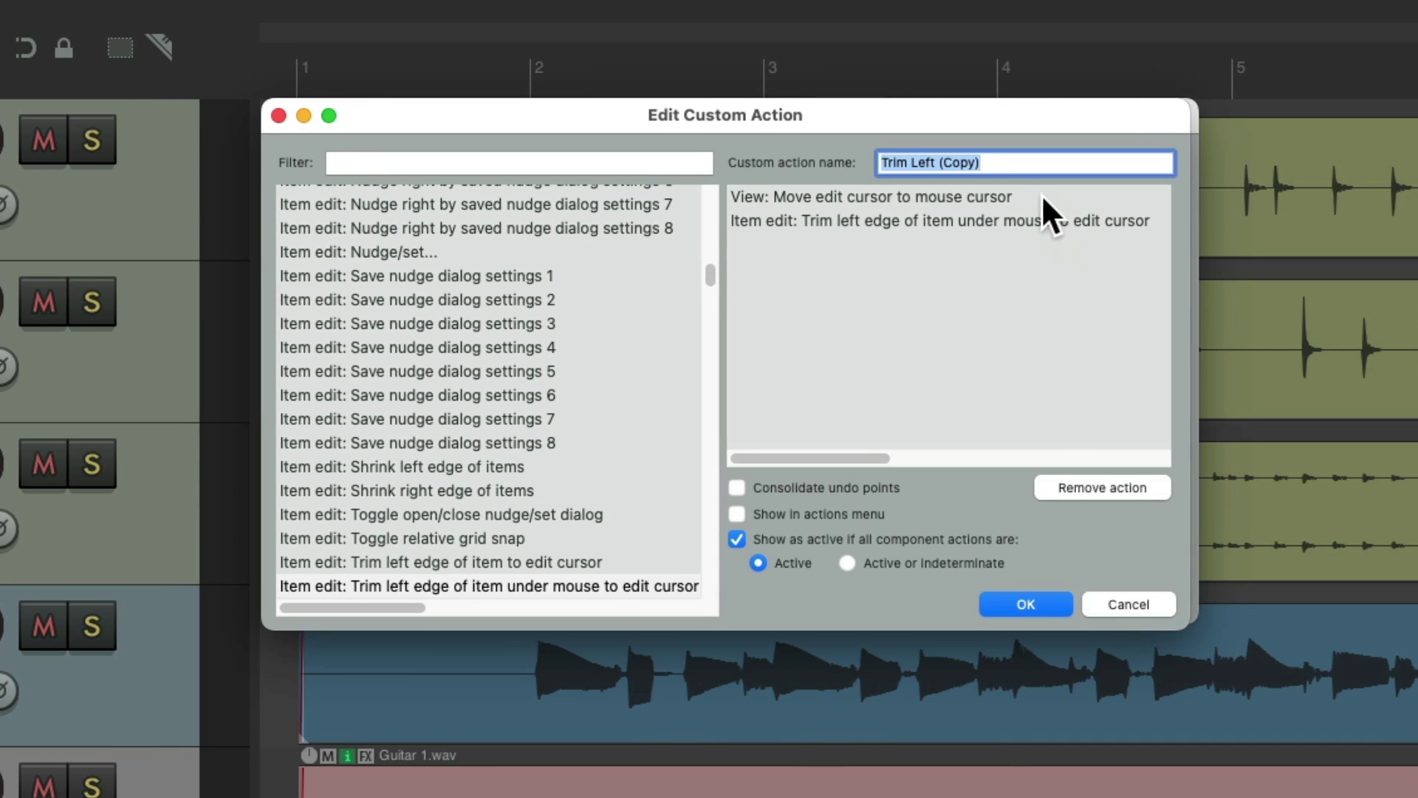
{"action": "left_click", "coordinate": [975, 163]}
{"action": "key", "text": "BackSpace"}
{"action": "key", "text": "BackSpace"}
{"action": "key", "text": "BackSpace"}
{"action": "key", "text": "BackSpace"}
{"action": "key", "text": "BackSpace"}
{"action": "key", "text": "BackSpace"}
{"action": "key", "text": "BackSpace"}
{"action": "key", "text": "BackSpace"}
{"action": "key", "text": "BackSpace"}
{"action": "key", "text": "BackSpace"}
{"action": "type", "text": "Right"}
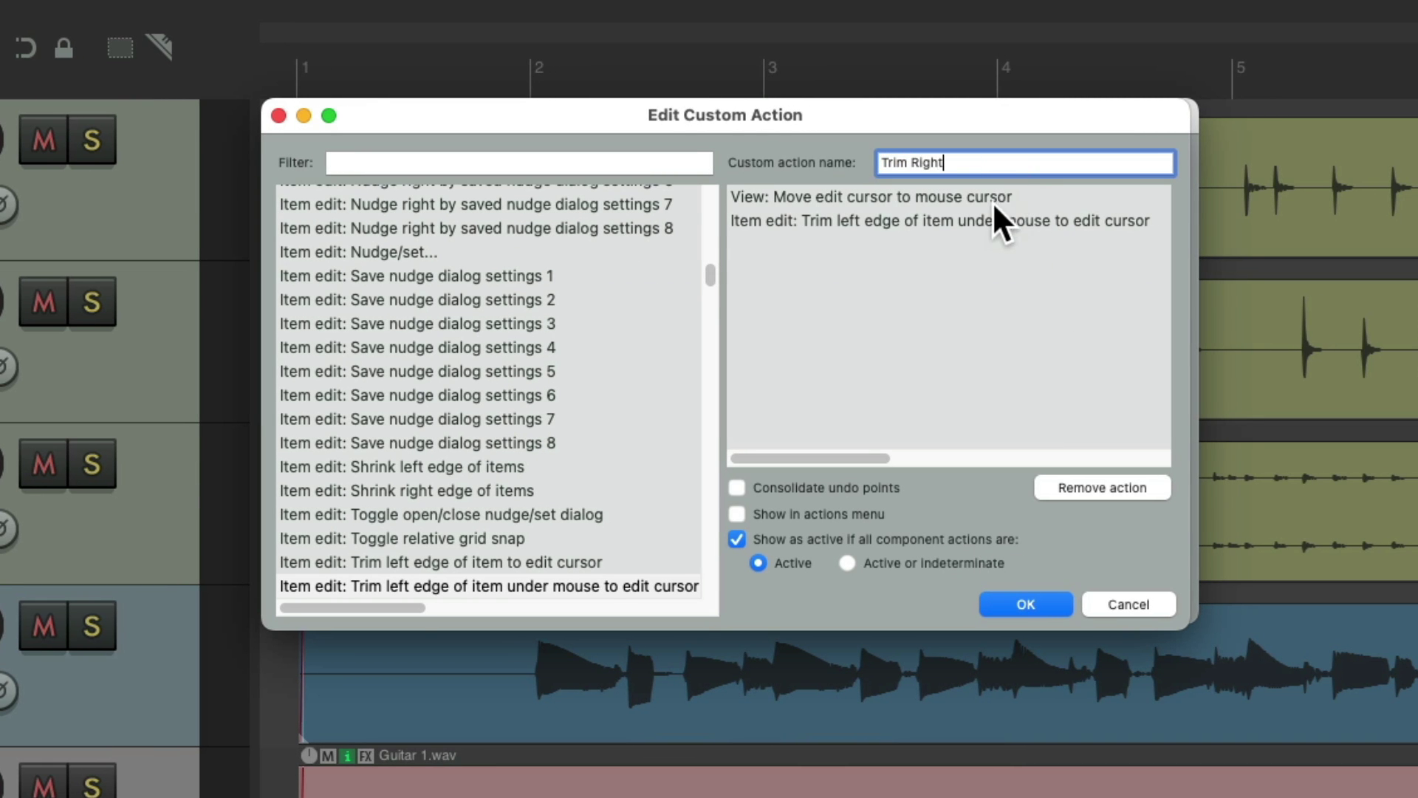
Replace the copy's left-edge trim step with 'Trim right edge of item under mouse'.
{"action": "left_click", "coordinate": [982, 220]}
{"action": "left_click", "coordinate": [1102, 480]}
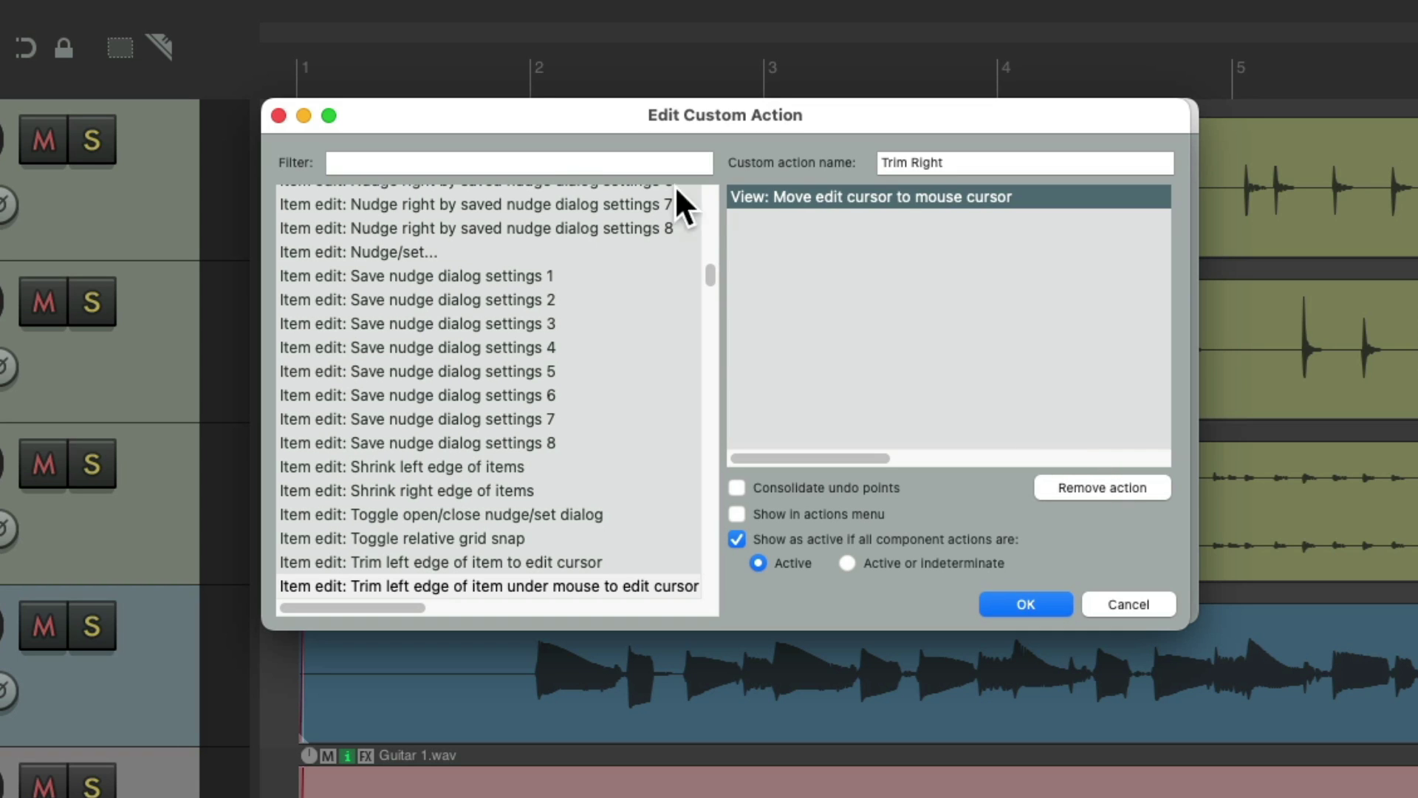
{"action": "left_click", "coordinate": [576, 164]}
{"action": "type", "text": "trim right"}
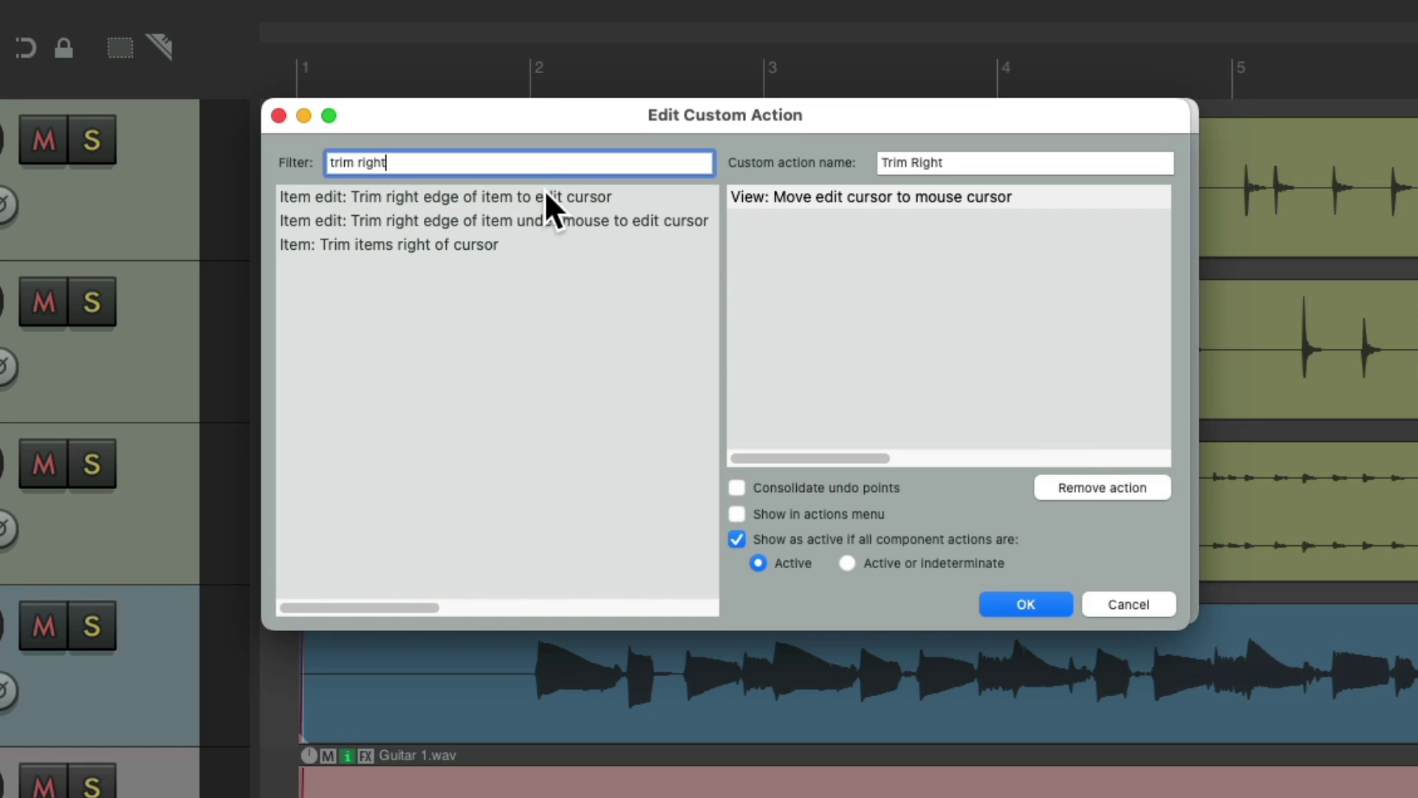
{"action": "left_click", "coordinate": [544, 220]}
{"action": "left_click_drag", "start_coordinate": [498, 220], "coordinate": [903, 268]}
Save Trim Right and assign shortcut A to Custom: Trim Left.
{"action": "left_click", "coordinate": [1043, 603]}
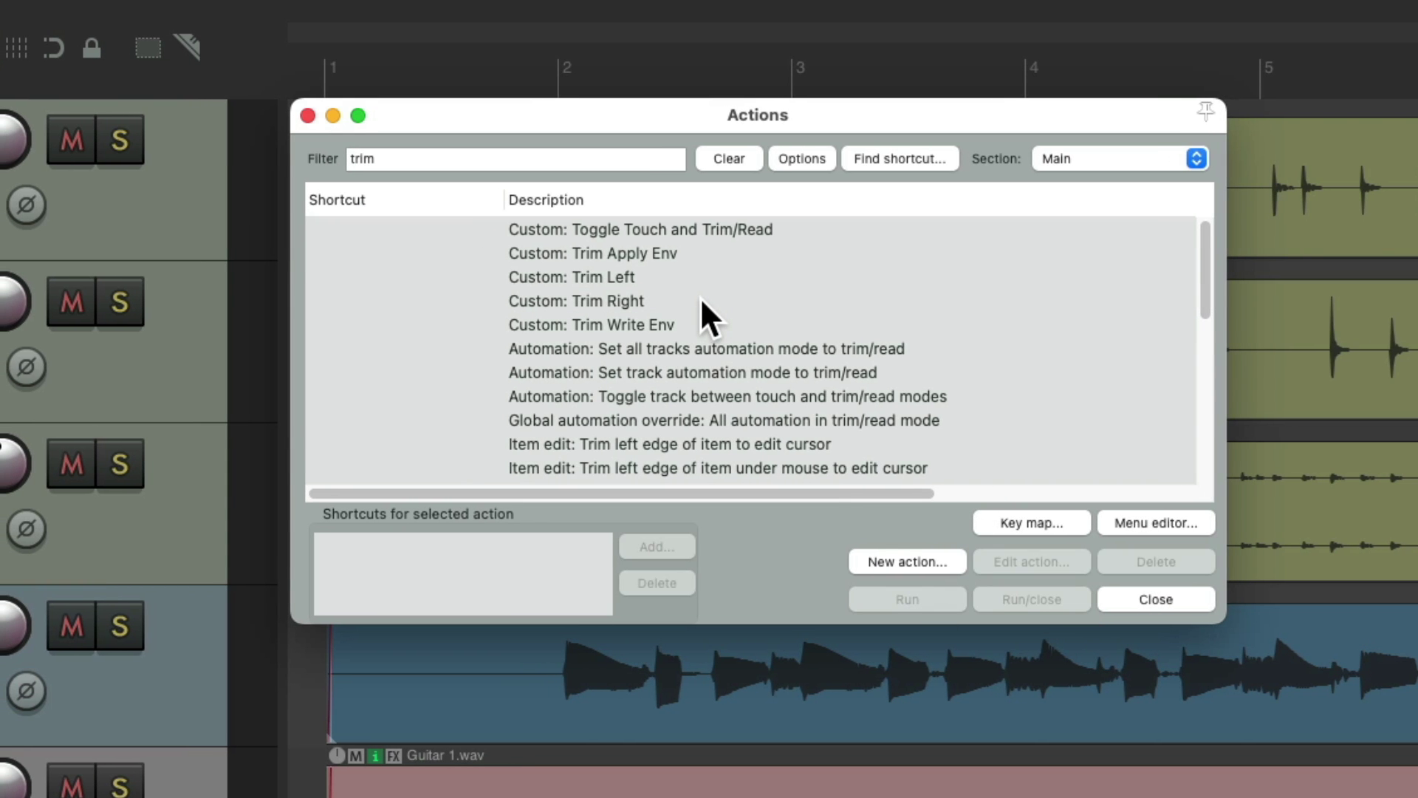
{"action": "left_click", "coordinate": [677, 273]}
{"action": "left_click", "coordinate": [686, 297]}
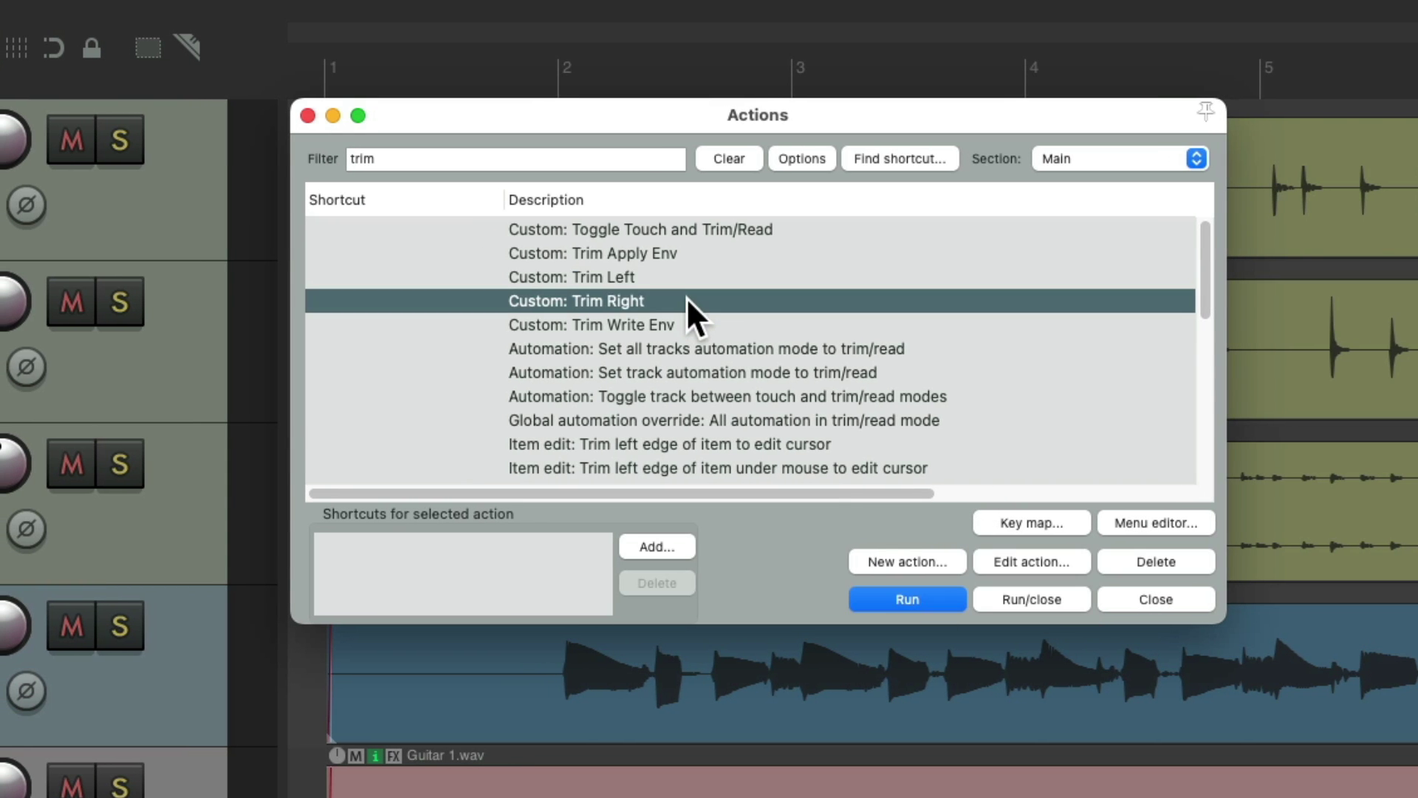
{"action": "left_click", "coordinate": [684, 276]}
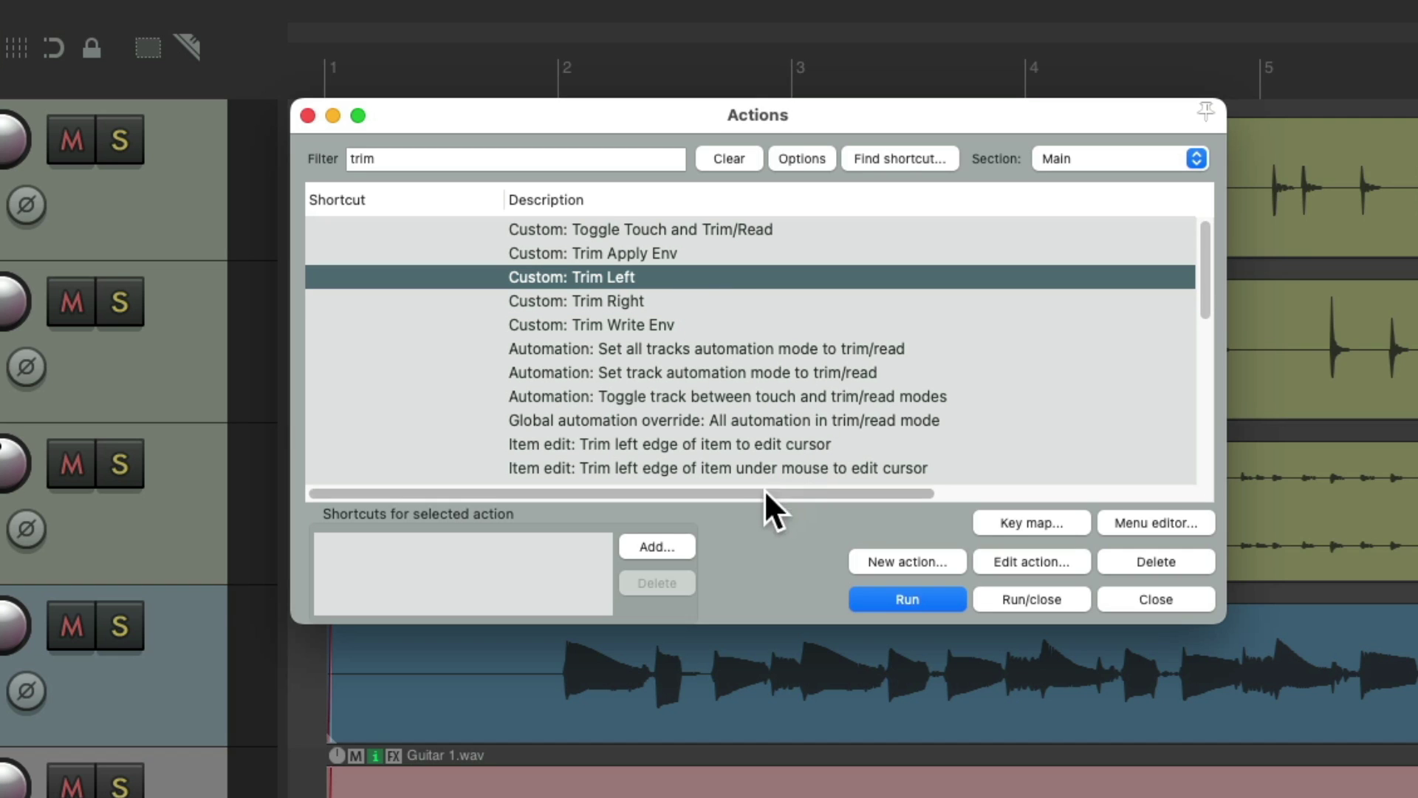
{"action": "left_click", "coordinate": [675, 547]}
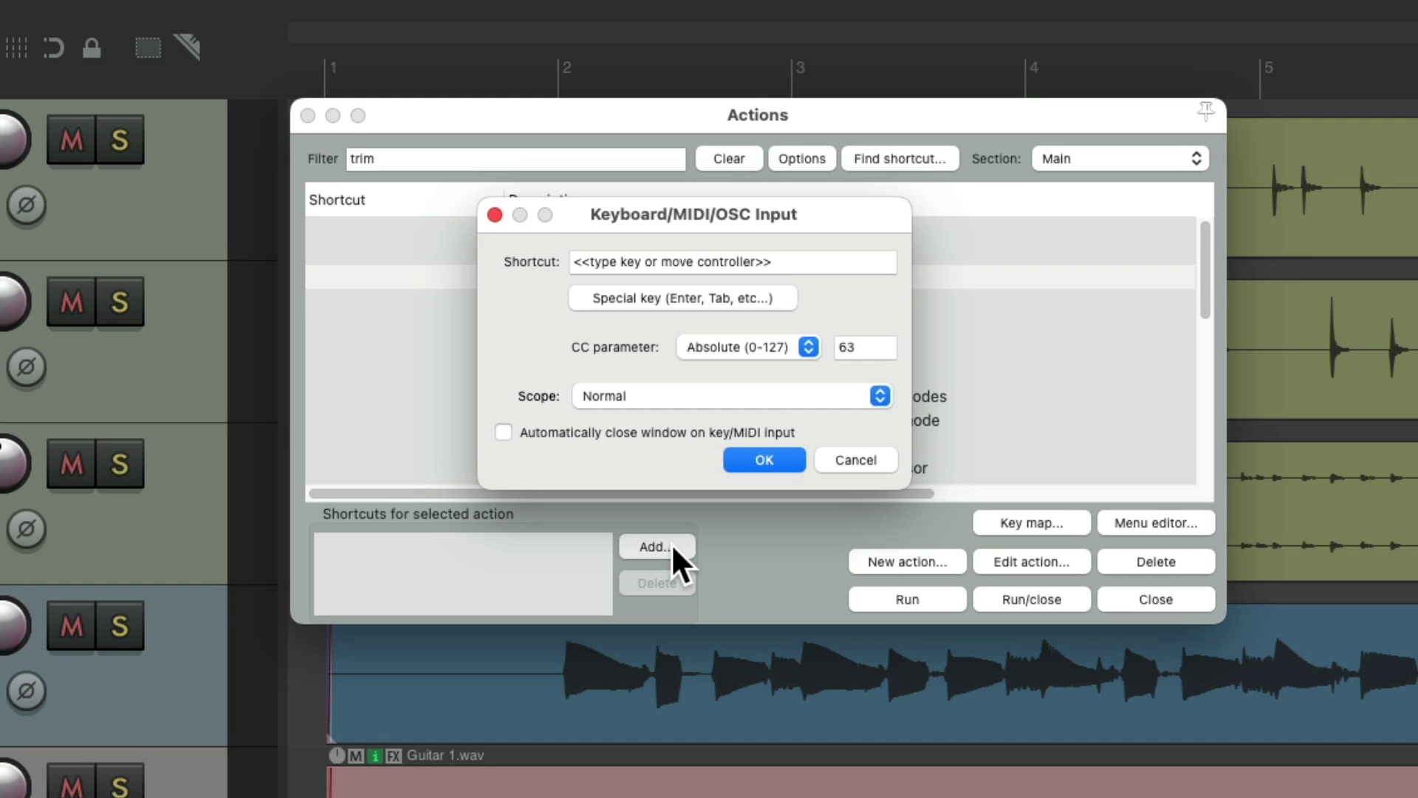
{"action": "key", "text": "a"}
{"action": "key", "text": "Return"}
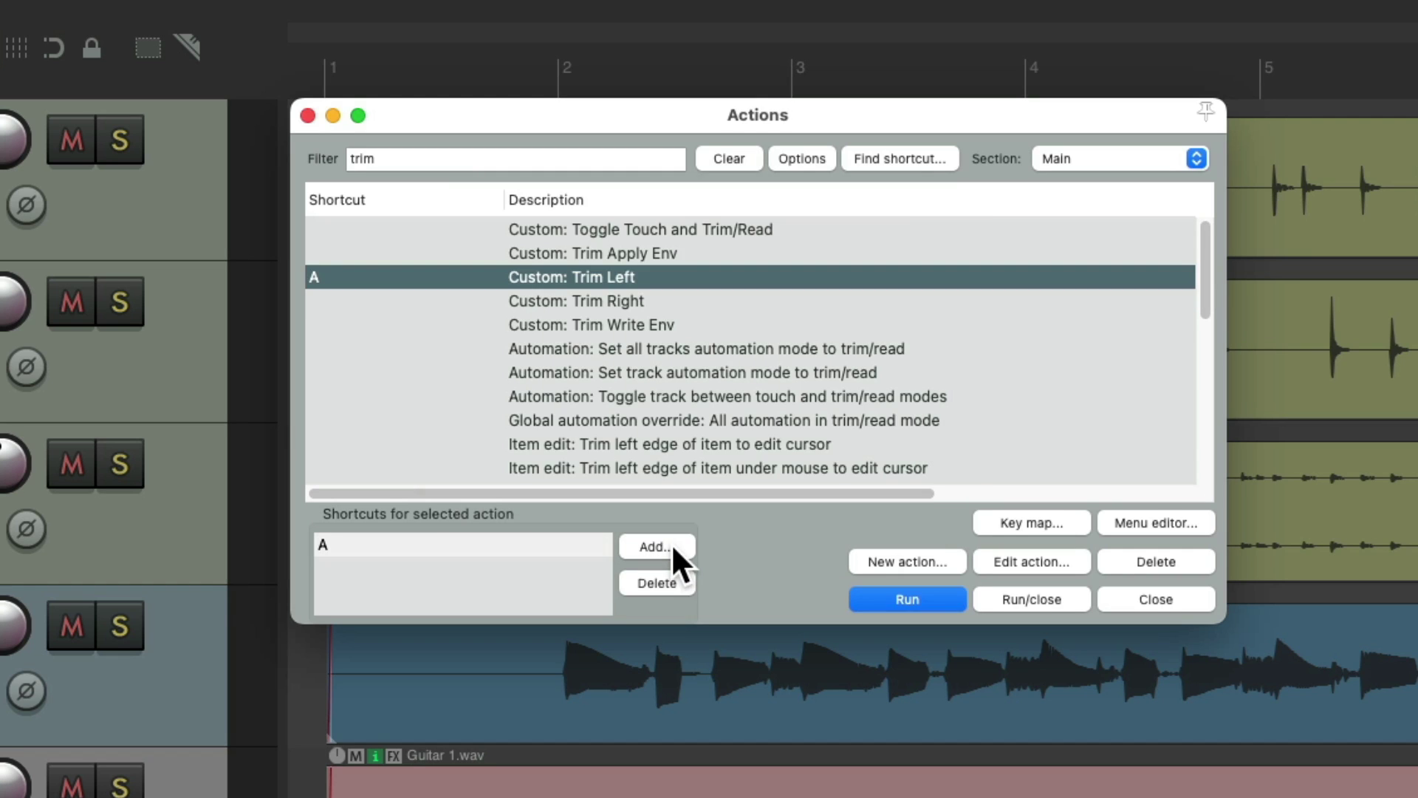
Assign shortcut F to Custom: Trim Right.
{"action": "left_click", "coordinate": [656, 300]}
{"action": "left_click", "coordinate": [680, 546]}
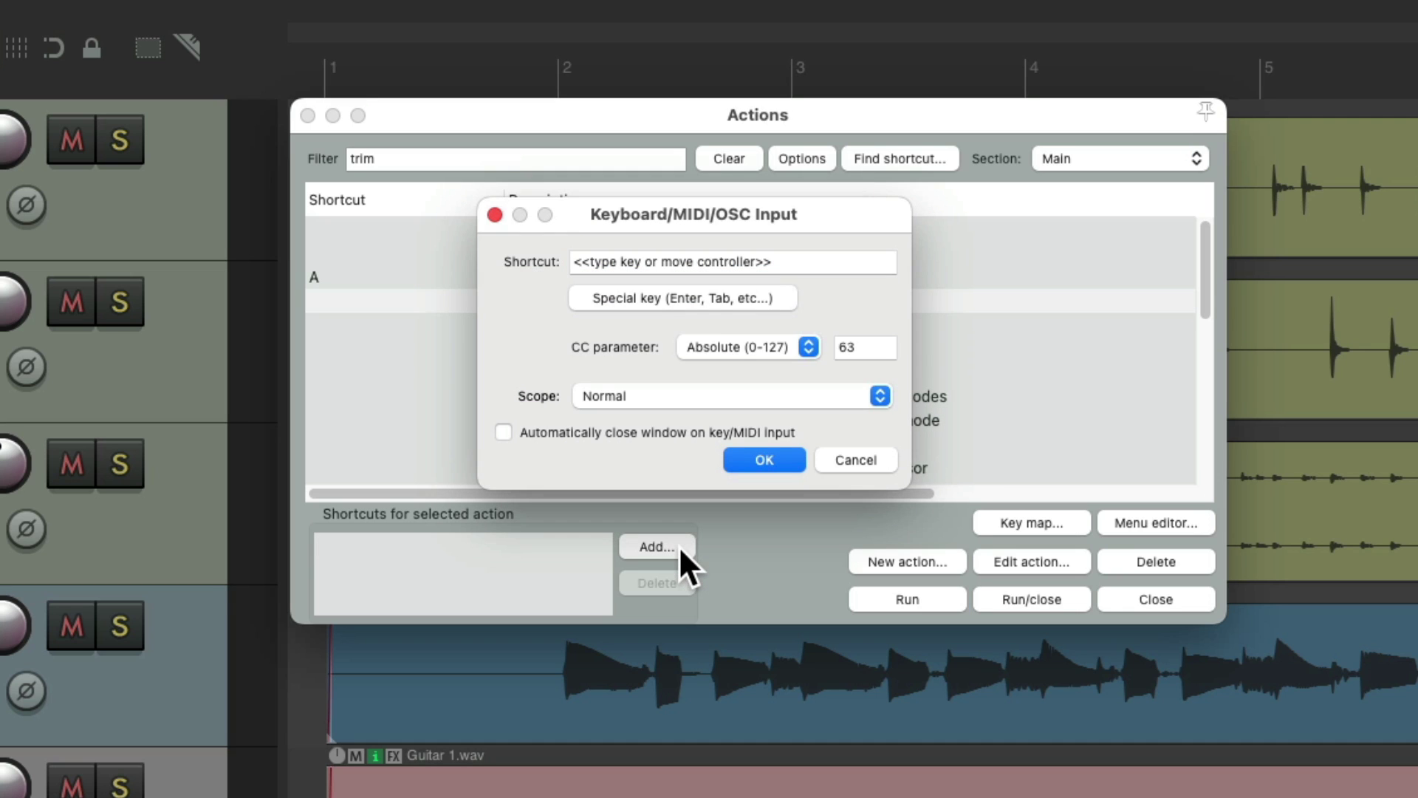
{"action": "key", "text": "f"}
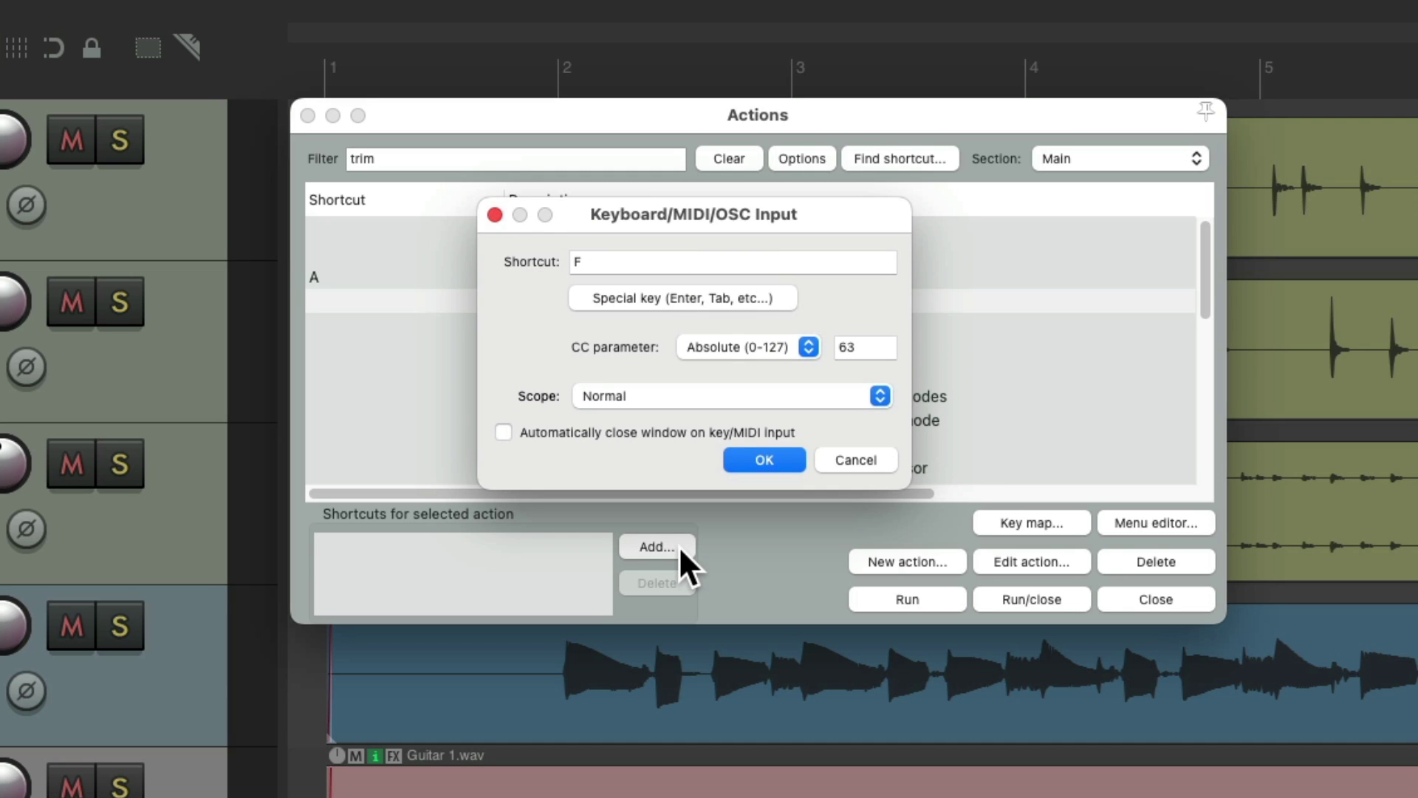
{"action": "key", "text": "Return"}
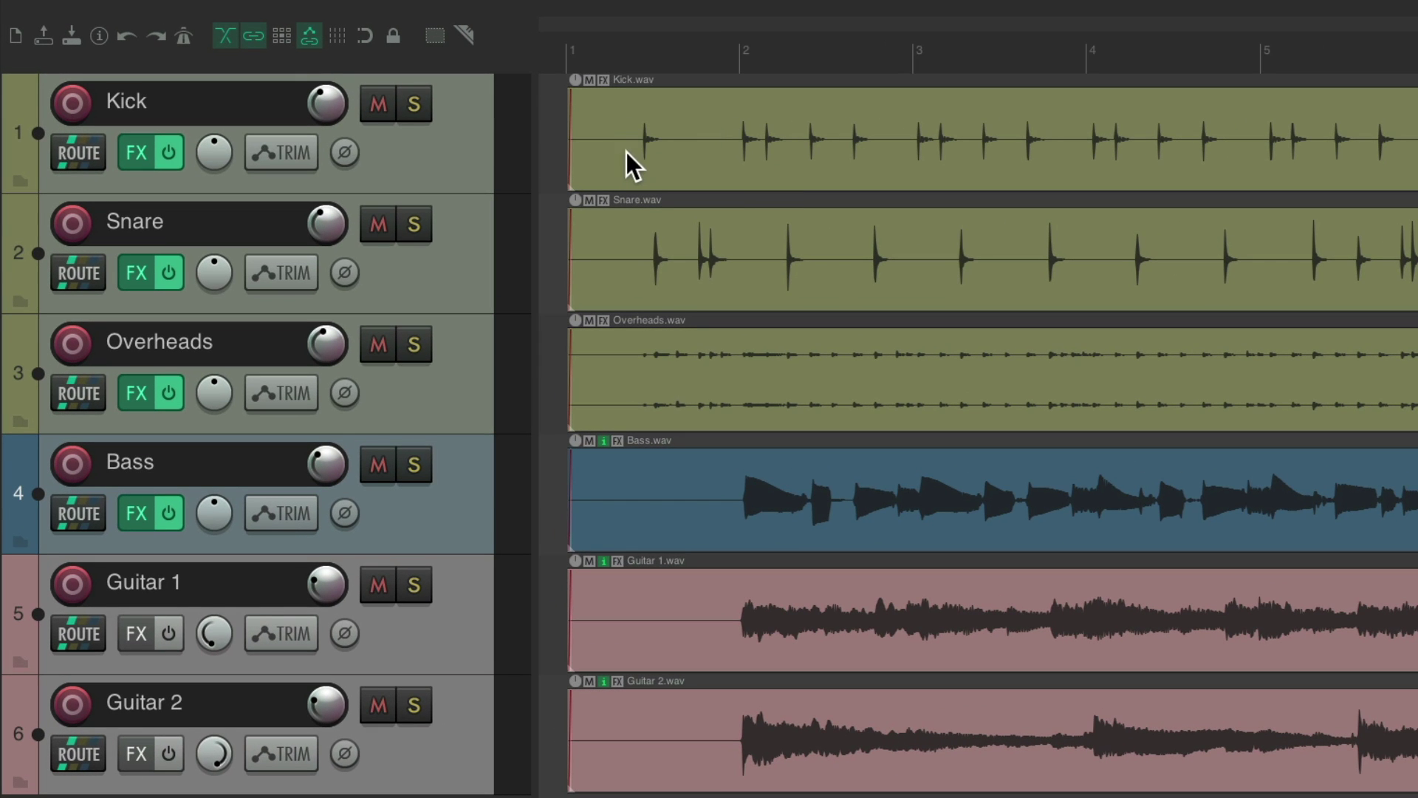
Trim the starts of Kick, Snare, Overheads, Bass, Guitar 1 and Guitar 2 to their first sounds.
{"action": "key", "text": "f"}
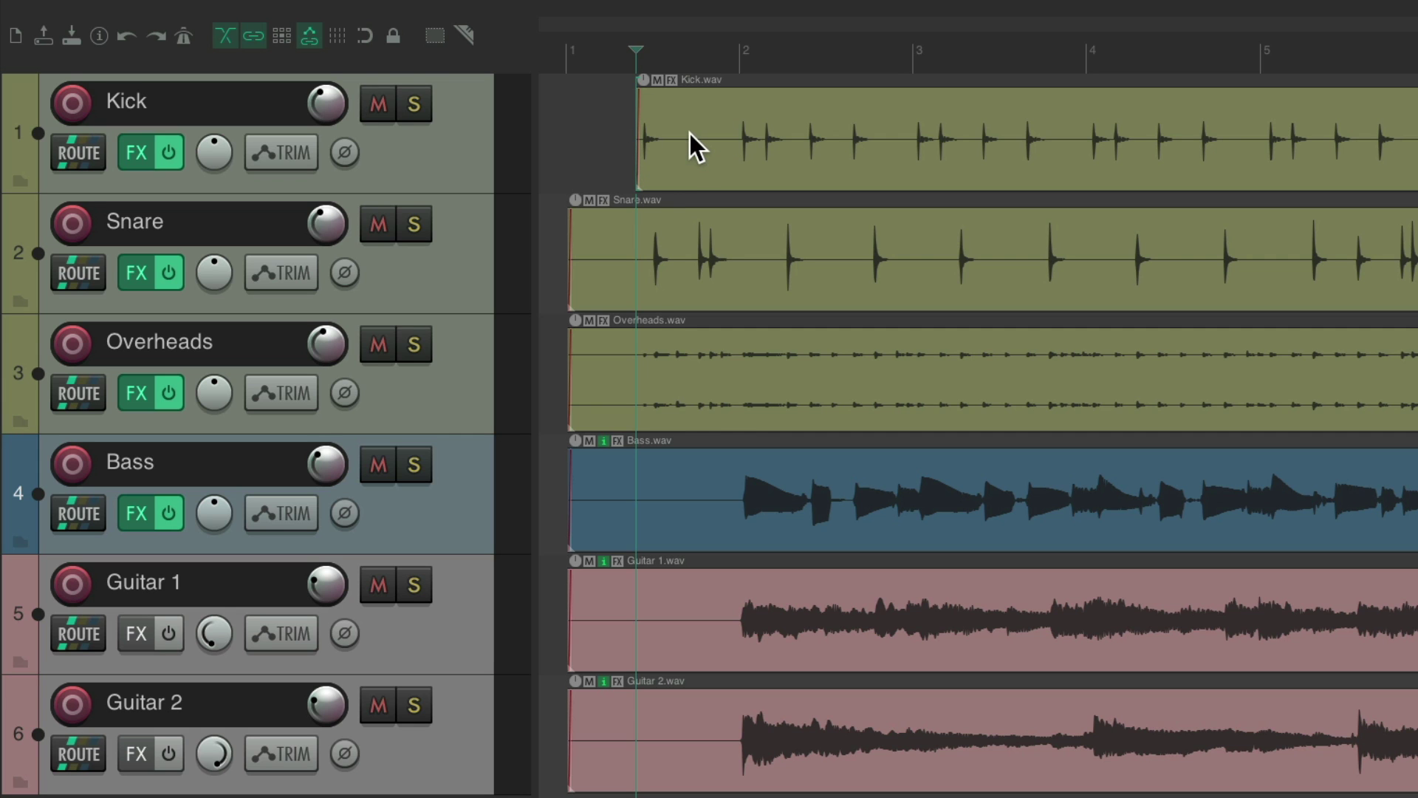
{"action": "scroll", "coordinate": [622, 286], "scroll_direction": "up", "scroll_amount": 8}
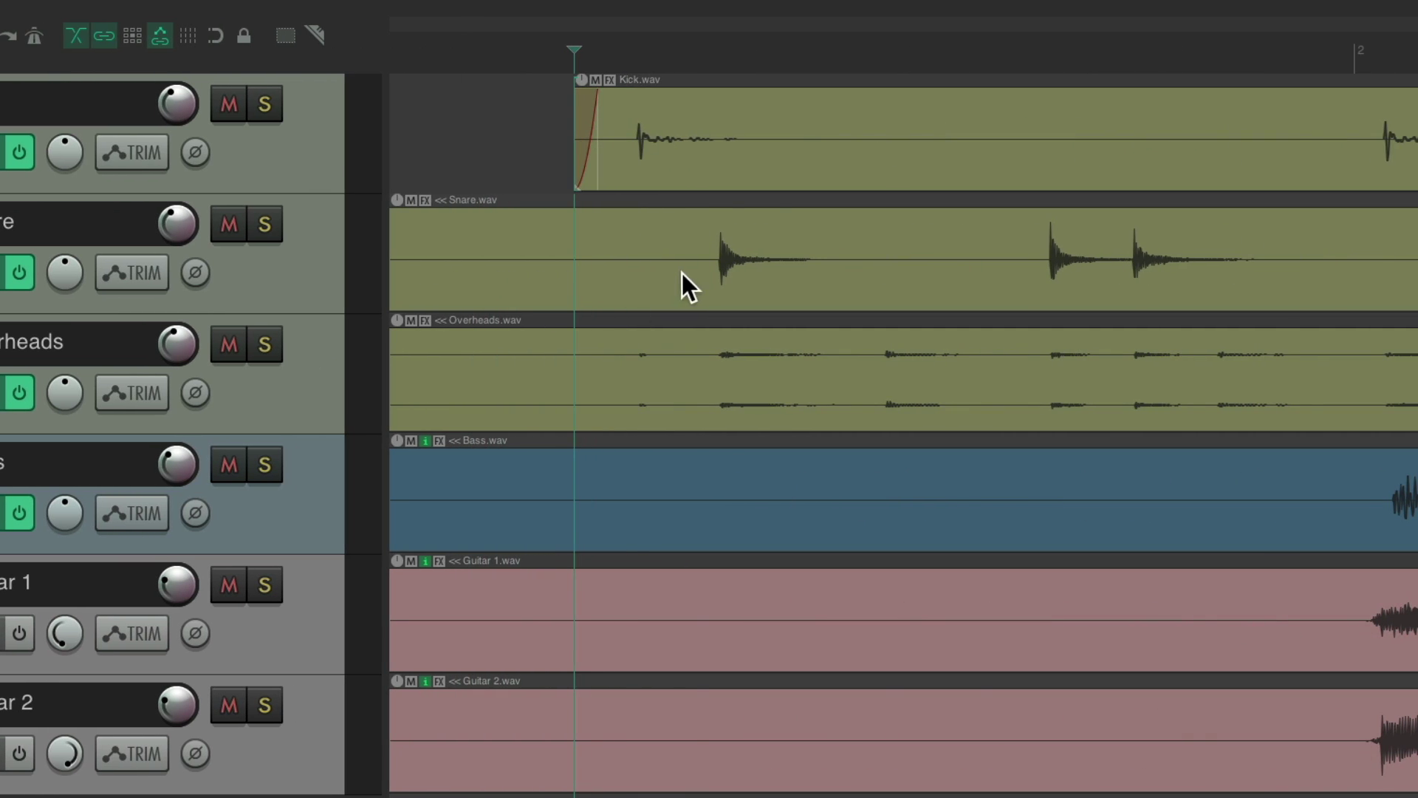
{"action": "key", "text": "f"}
{"action": "key", "text": "f"}
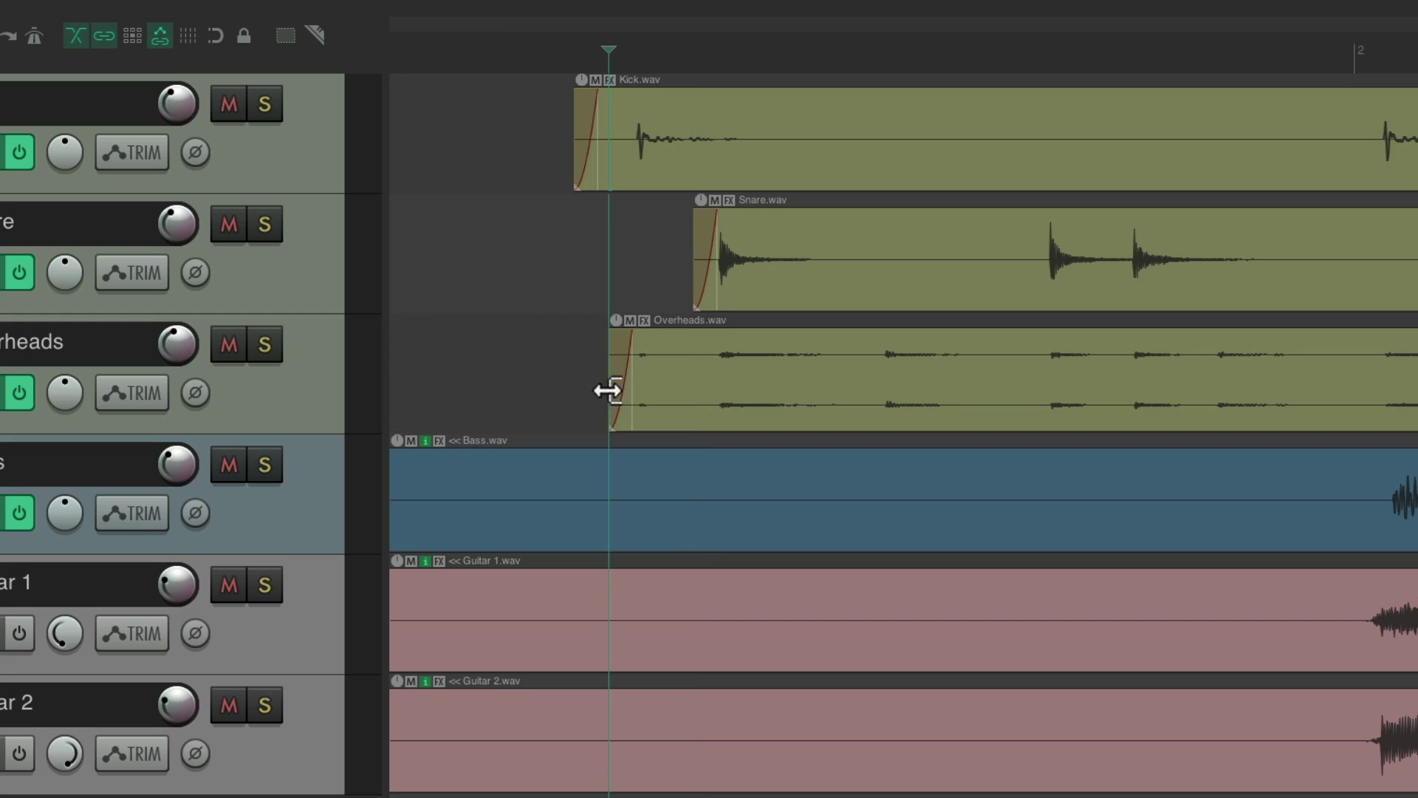
{"action": "scroll", "coordinate": [672, 492], "scroll_direction": "right", "scroll_amount": 10}
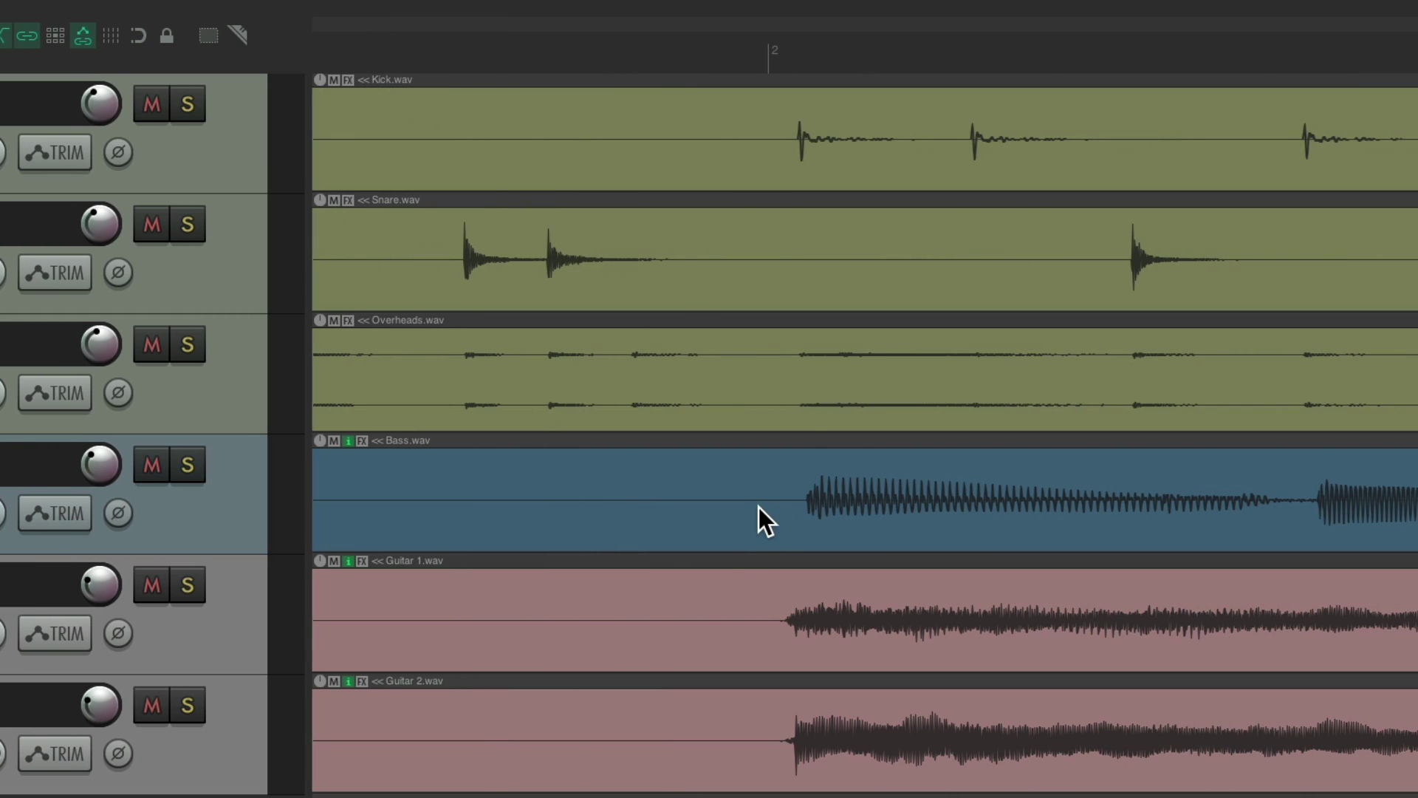
{"action": "key", "text": "f"}
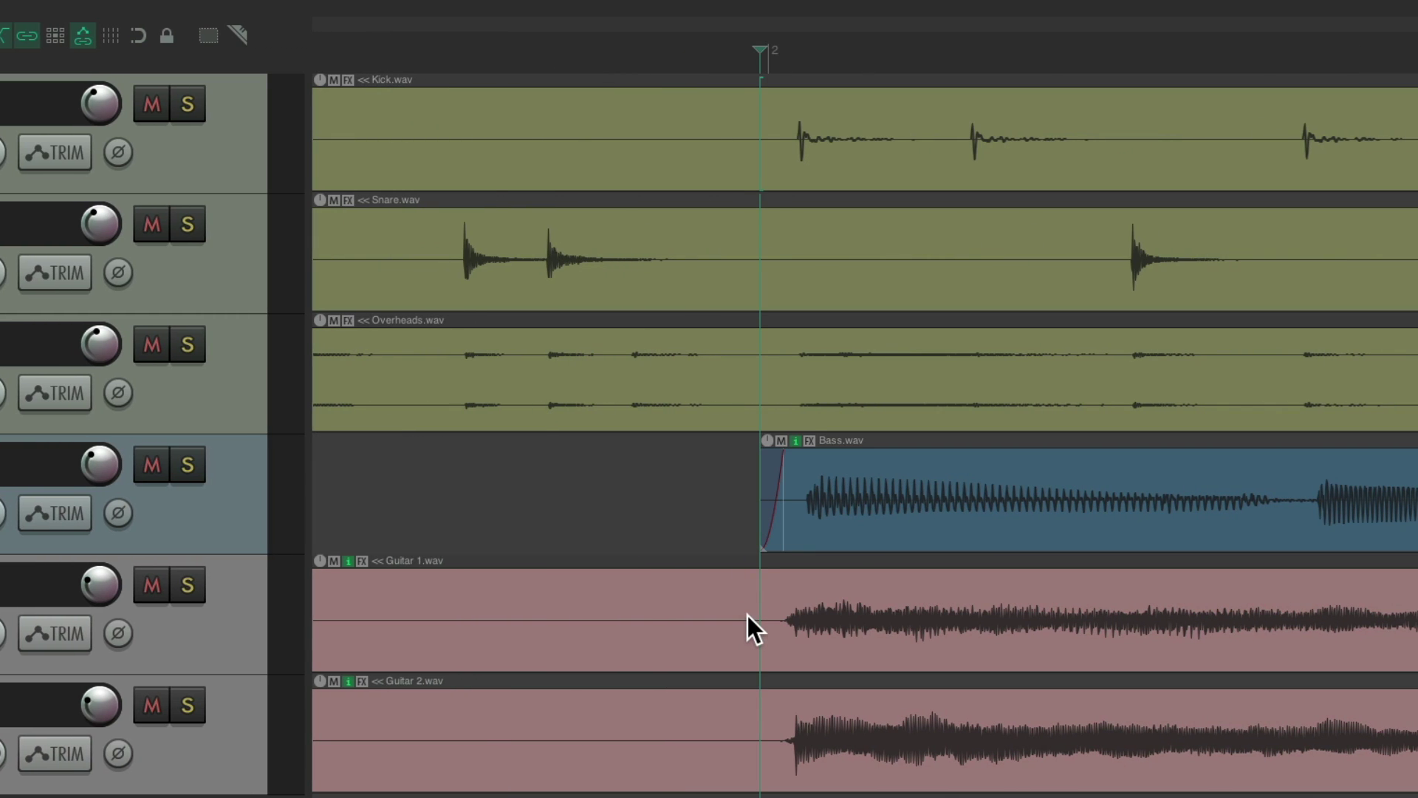
{"action": "key", "text": "f"}
{"action": "key", "text": "f"}
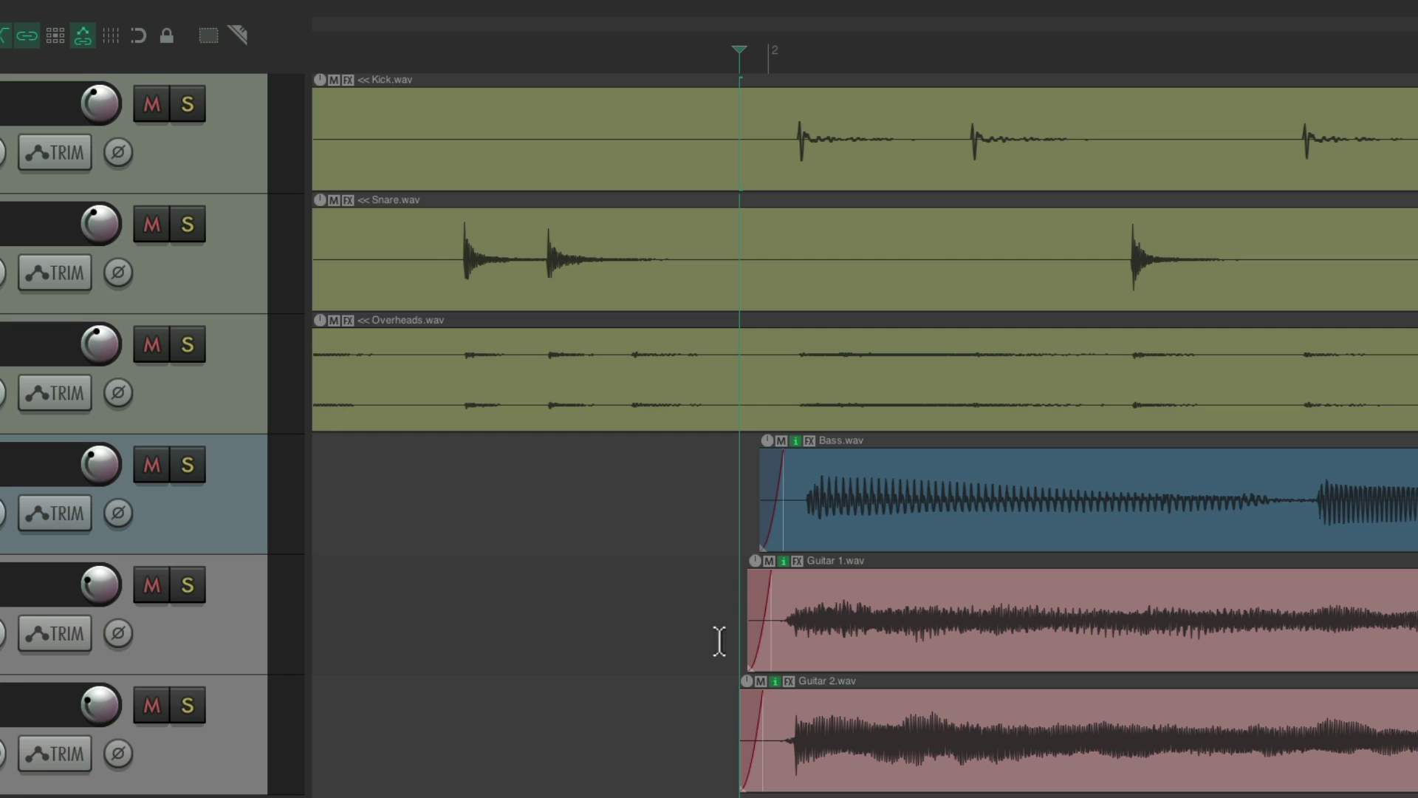
{"action": "scroll", "coordinate": [719, 642], "scroll_direction": "down", "scroll_amount": 6}
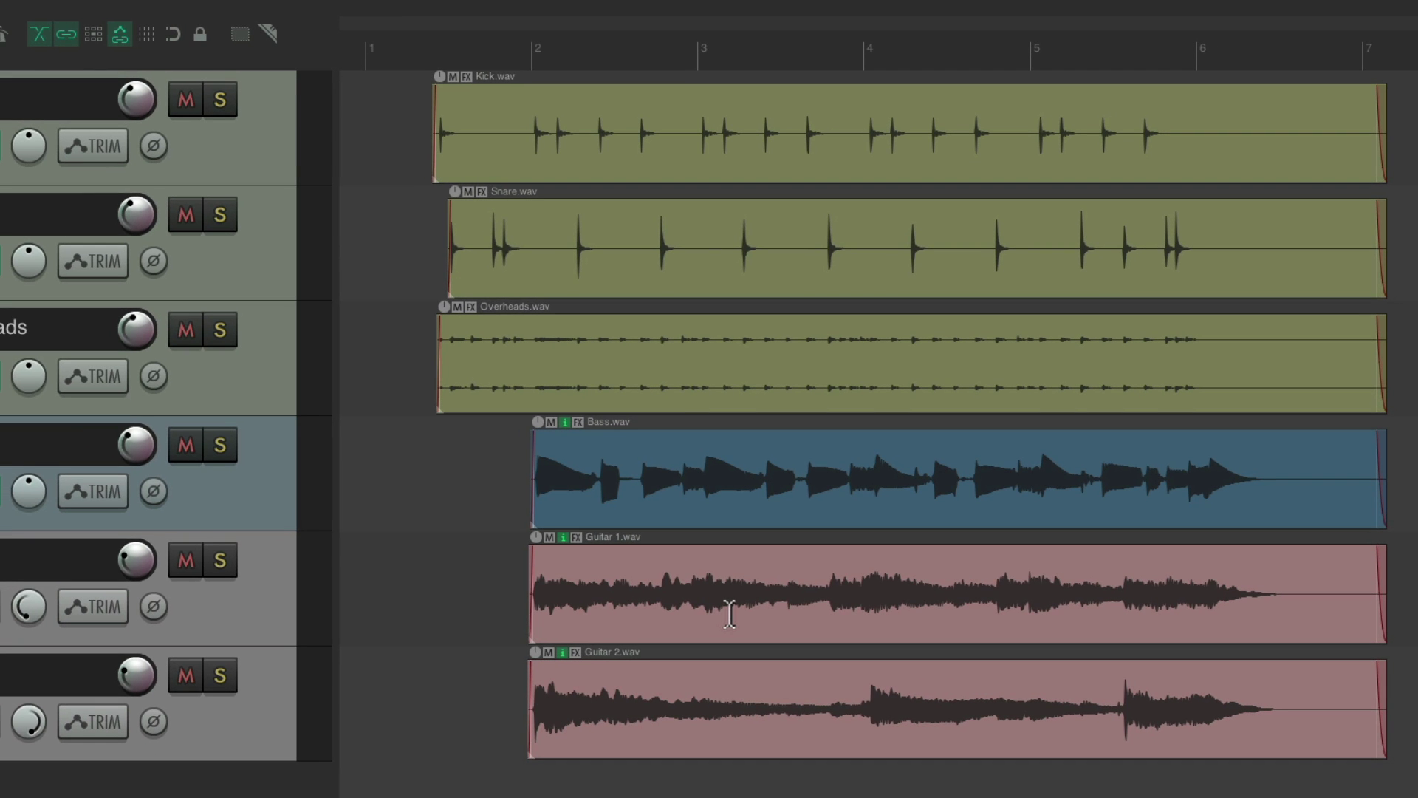
Split and delete the silent tails of the Kick, Snare and Overheads items.
{"action": "scroll", "coordinate": [773, 591], "scroll_direction": "right", "scroll_amount": 5}
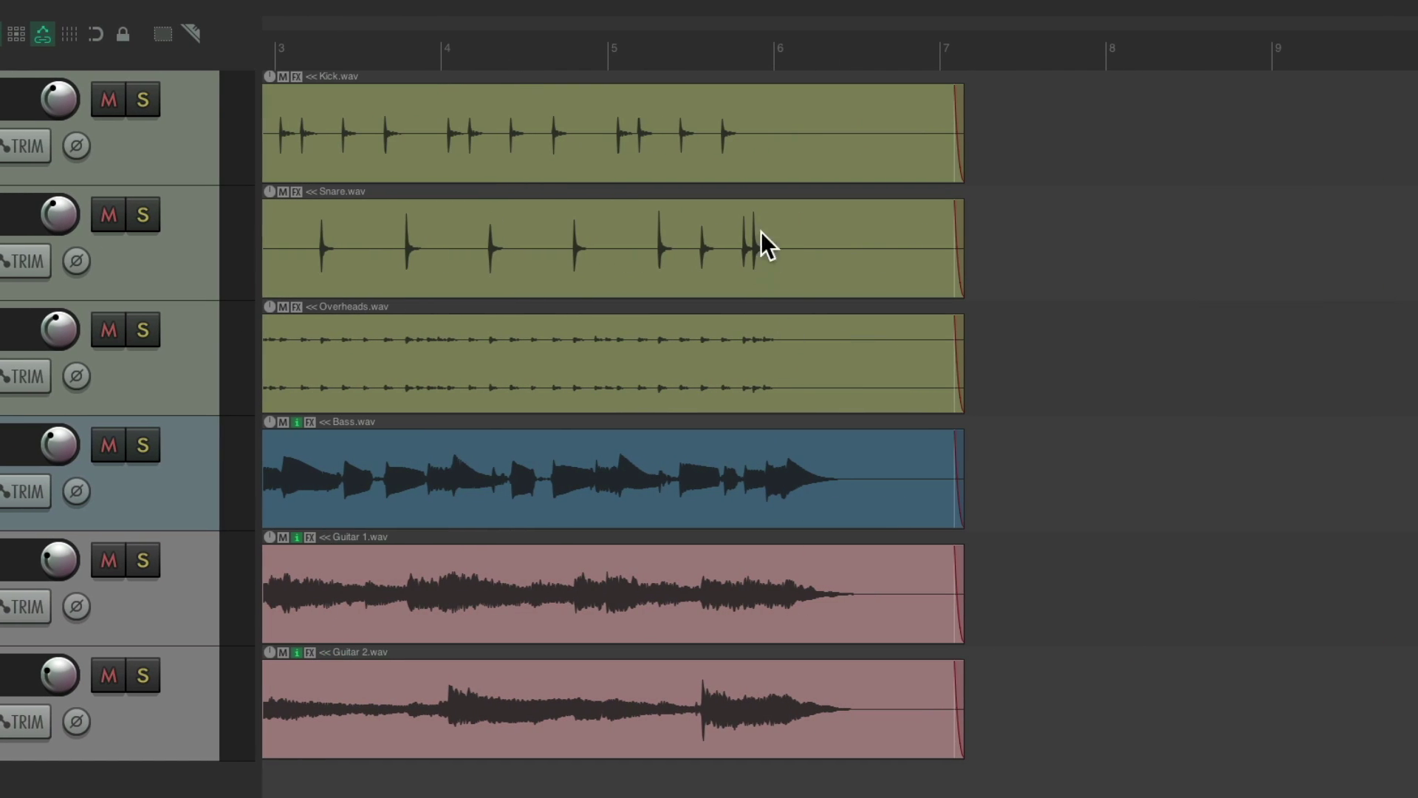
{"action": "scroll", "coordinate": [777, 220], "scroll_direction": "up", "scroll_amount": 5}
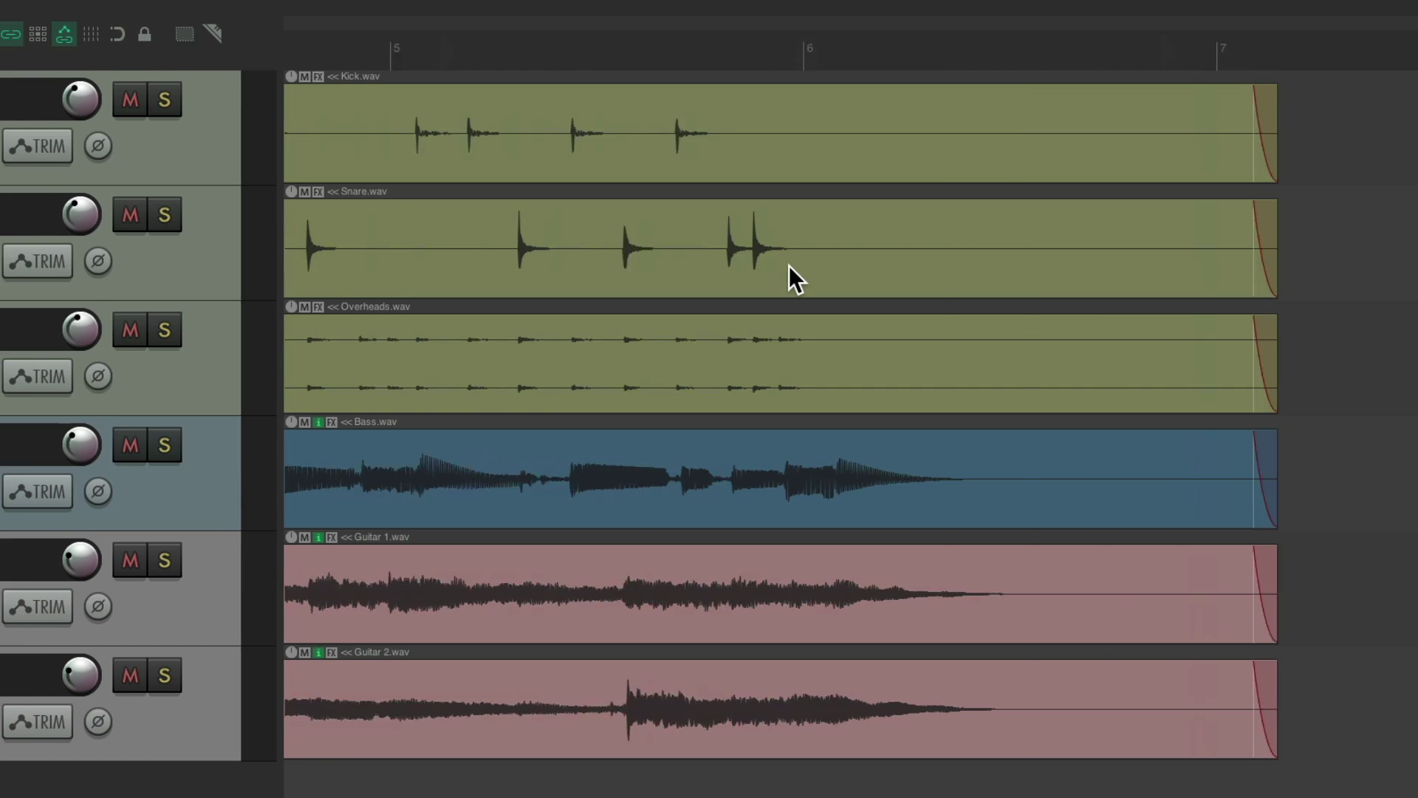
{"action": "left_click", "coordinate": [759, 145]}
{"action": "key", "text": "s"}
{"action": "key", "text": "Delete"}
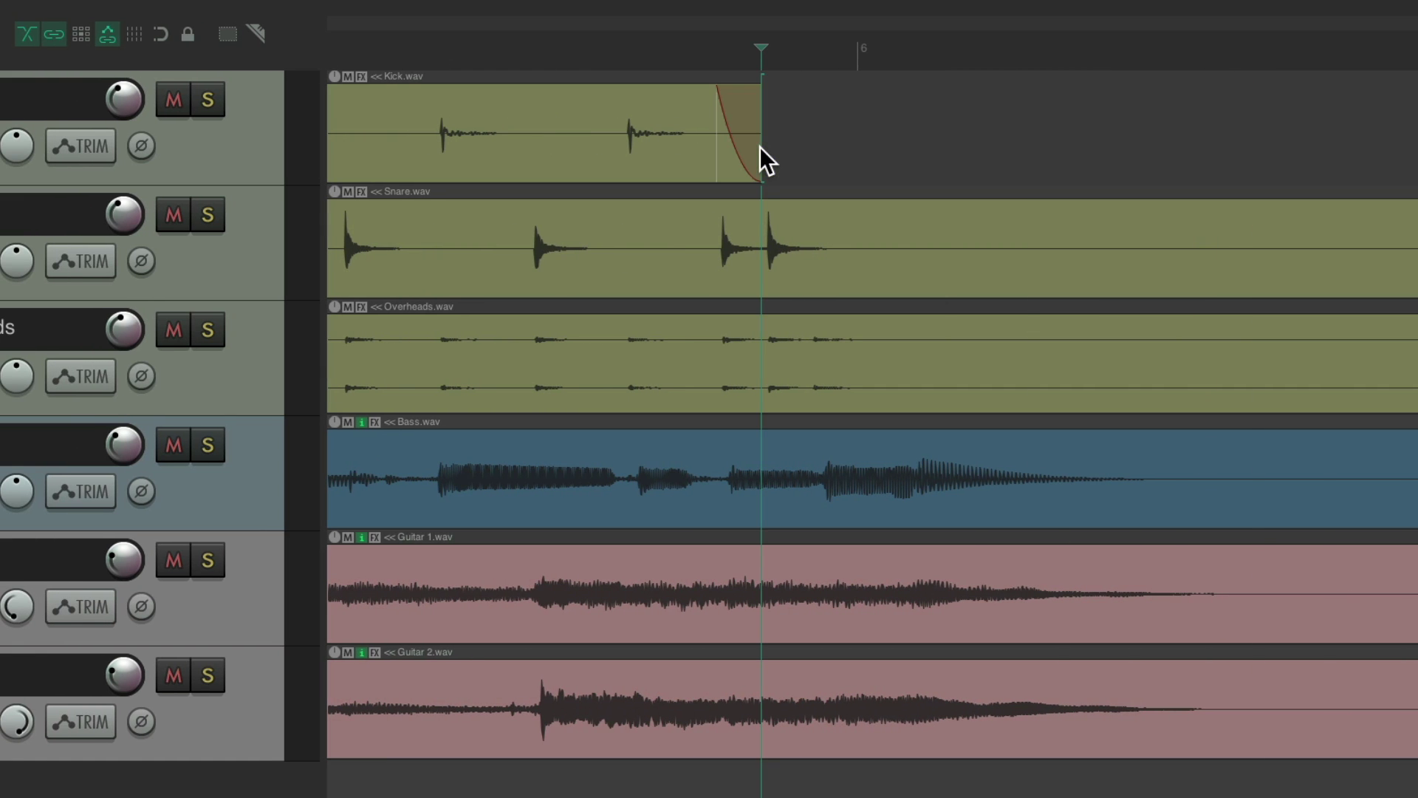
{"action": "left_click", "coordinate": [894, 233]}
{"action": "key", "text": "s"}
{"action": "key", "text": "Delete"}
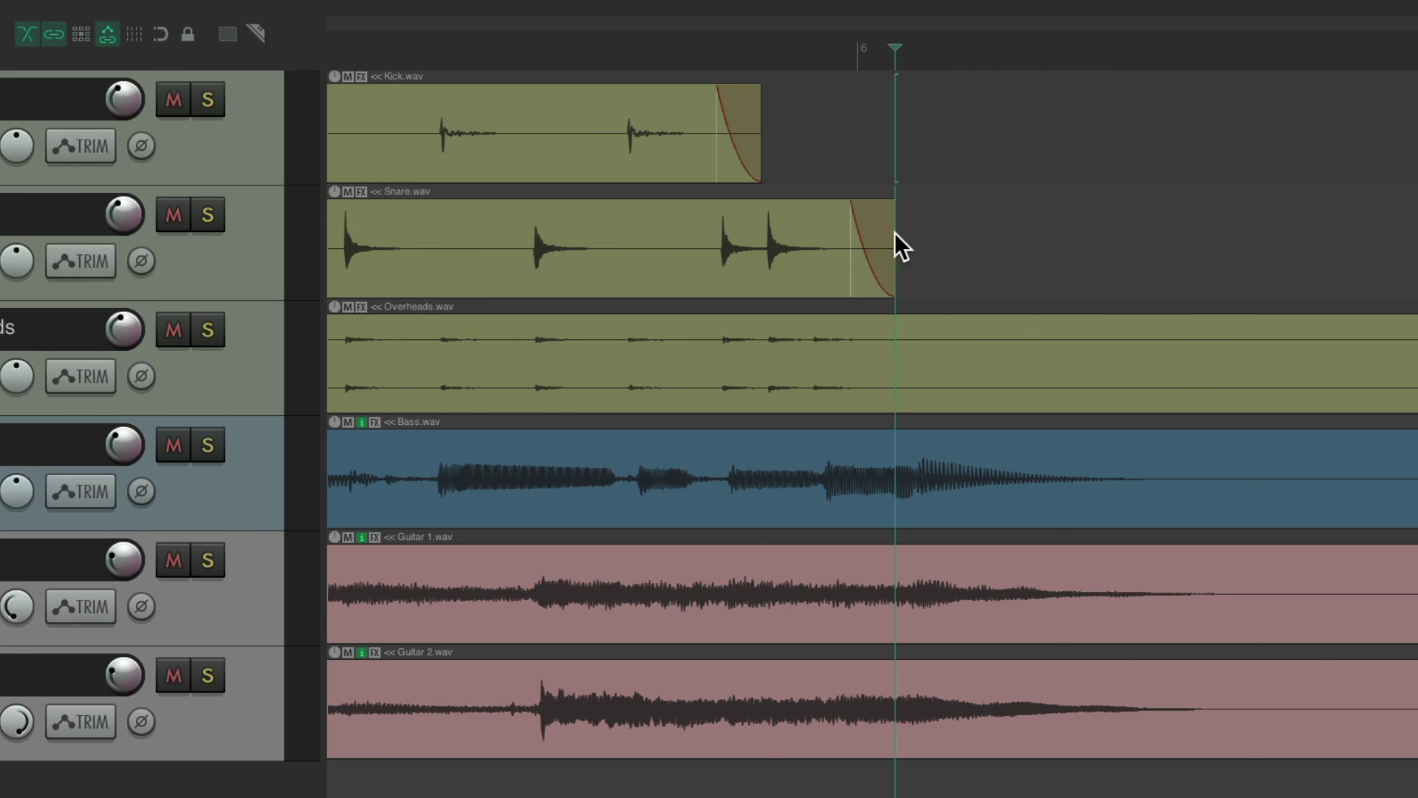
{"action": "left_click", "coordinate": [924, 332]}
{"action": "key", "text": "s"}
{"action": "key", "text": "Delete"}
Split and delete the silent tails of the Bass, Guitar 1 and Guitar 2 items.
{"action": "scroll", "coordinate": [925, 369], "scroll_direction": "right", "scroll_amount": 5}
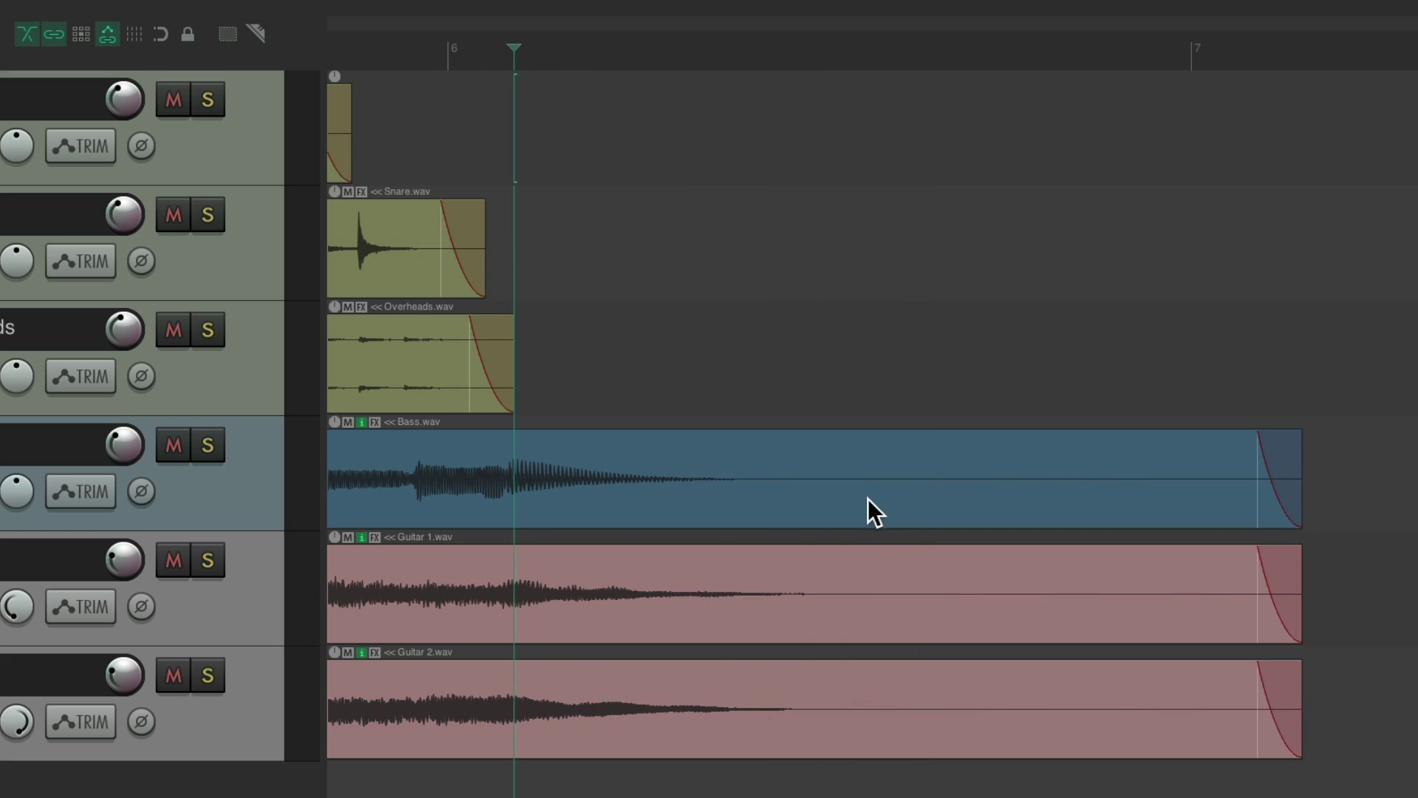
{"action": "left_click", "coordinate": [887, 517]}
{"action": "key", "text": "s"}
{"action": "key", "text": "Delete"}
{"action": "left_click", "coordinate": [888, 595]}
{"action": "key", "text": "s"}
{"action": "key", "text": "Delete"}
{"action": "left_click", "coordinate": [891, 696]}
{"action": "key", "text": "s"}
{"action": "key", "text": "Delete"}
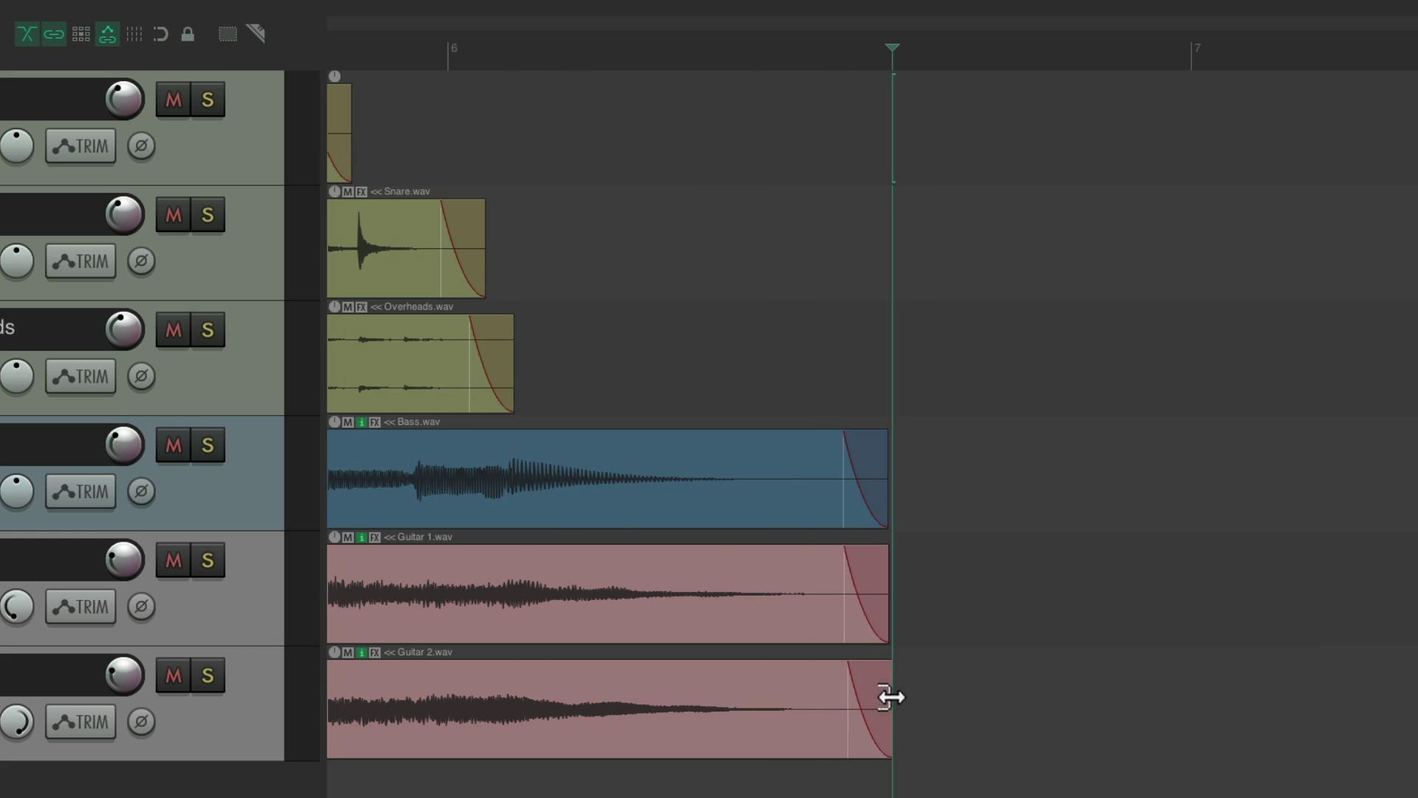
{"action": "scroll", "coordinate": [891, 696], "scroll_direction": "down", "scroll_amount": 10}
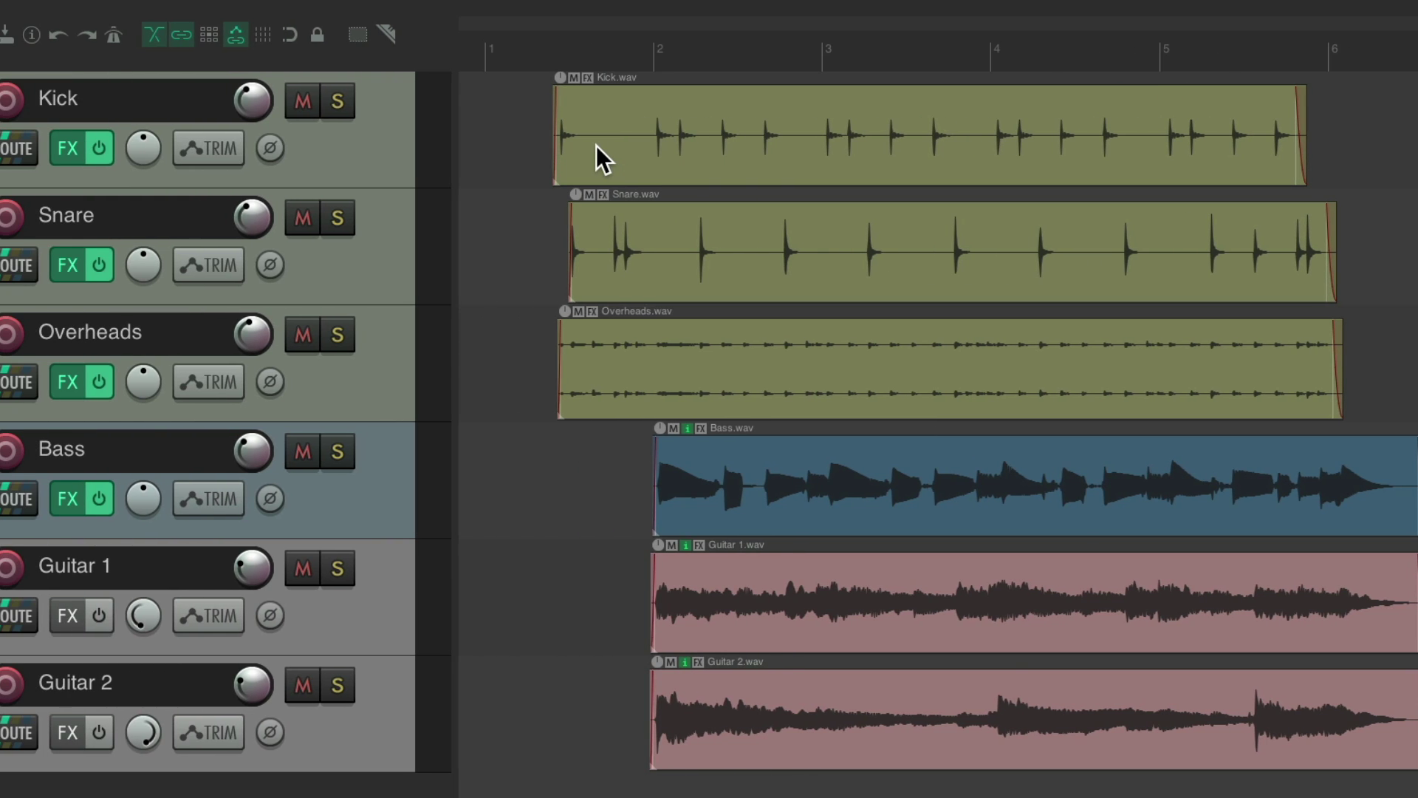
Split the Kick and Snare items at their first gaps, removing silence before the next hits.
{"action": "key", "text": "s"}
{"action": "key", "text": "alt+bracketleft"}
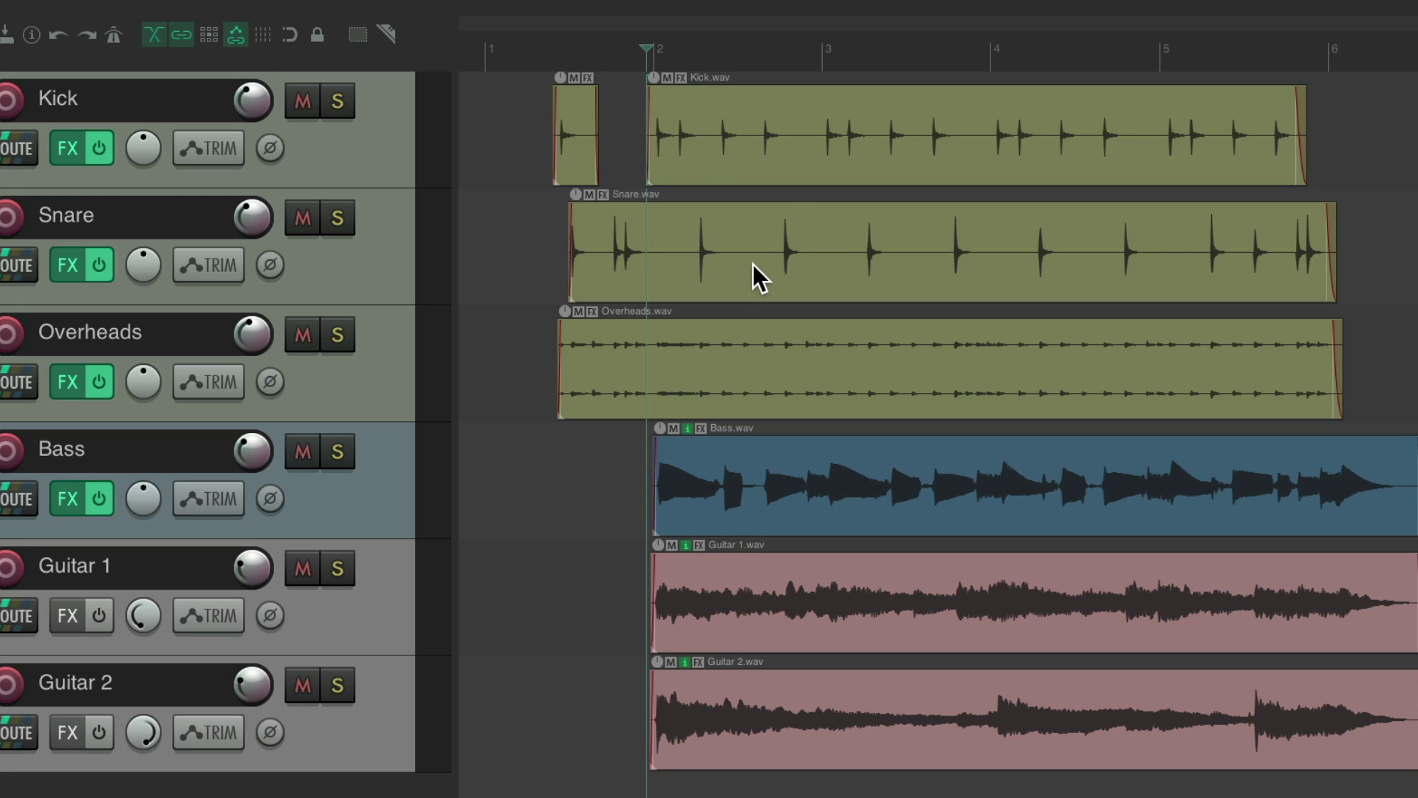
{"action": "key", "text": "s"}
{"action": "key", "text": "alt+bracketleft"}
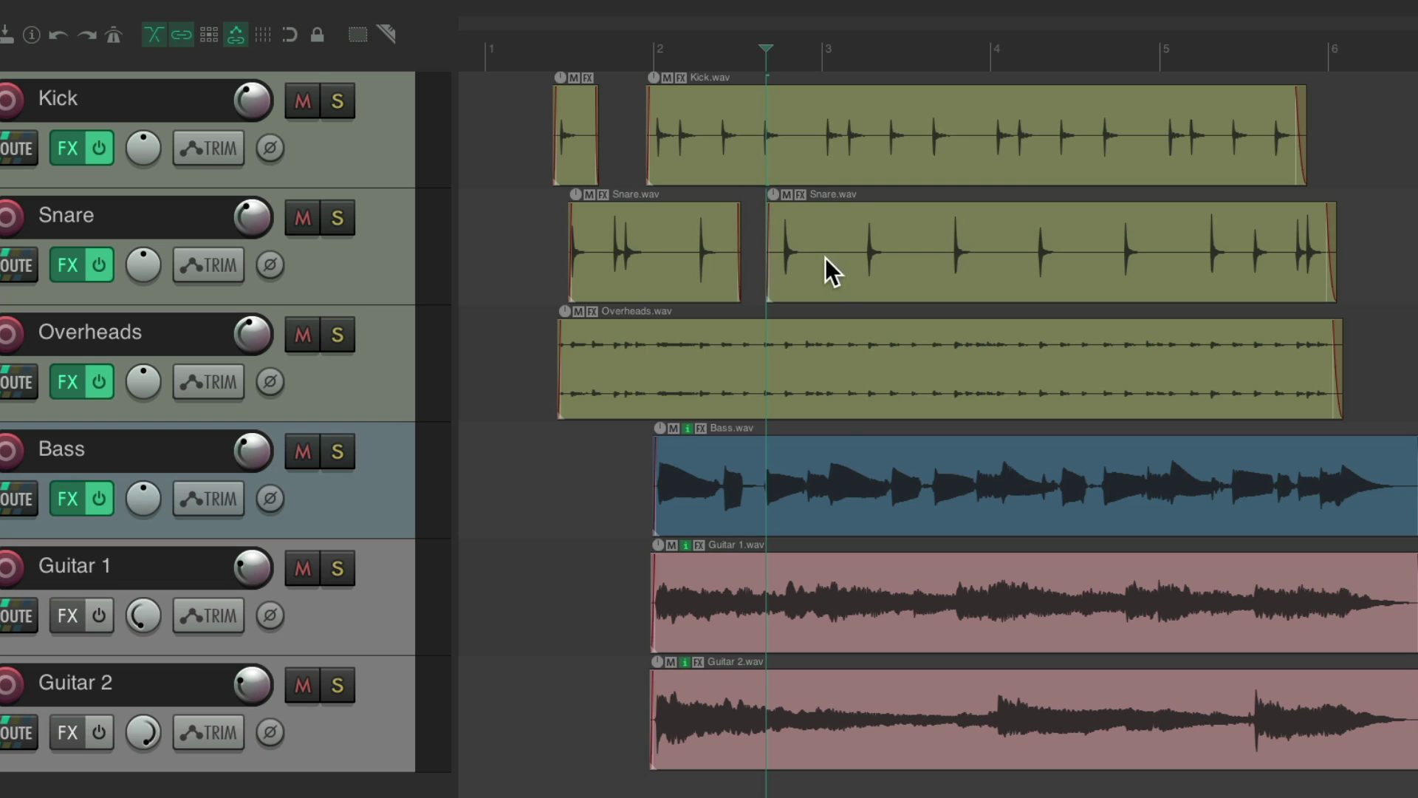
{"action": "key", "text": "s"}
{"action": "key", "text": "alt+bracketleft"}
{"action": "key", "text": "s"}
{"action": "key", "text": "alt+bracketleft"}
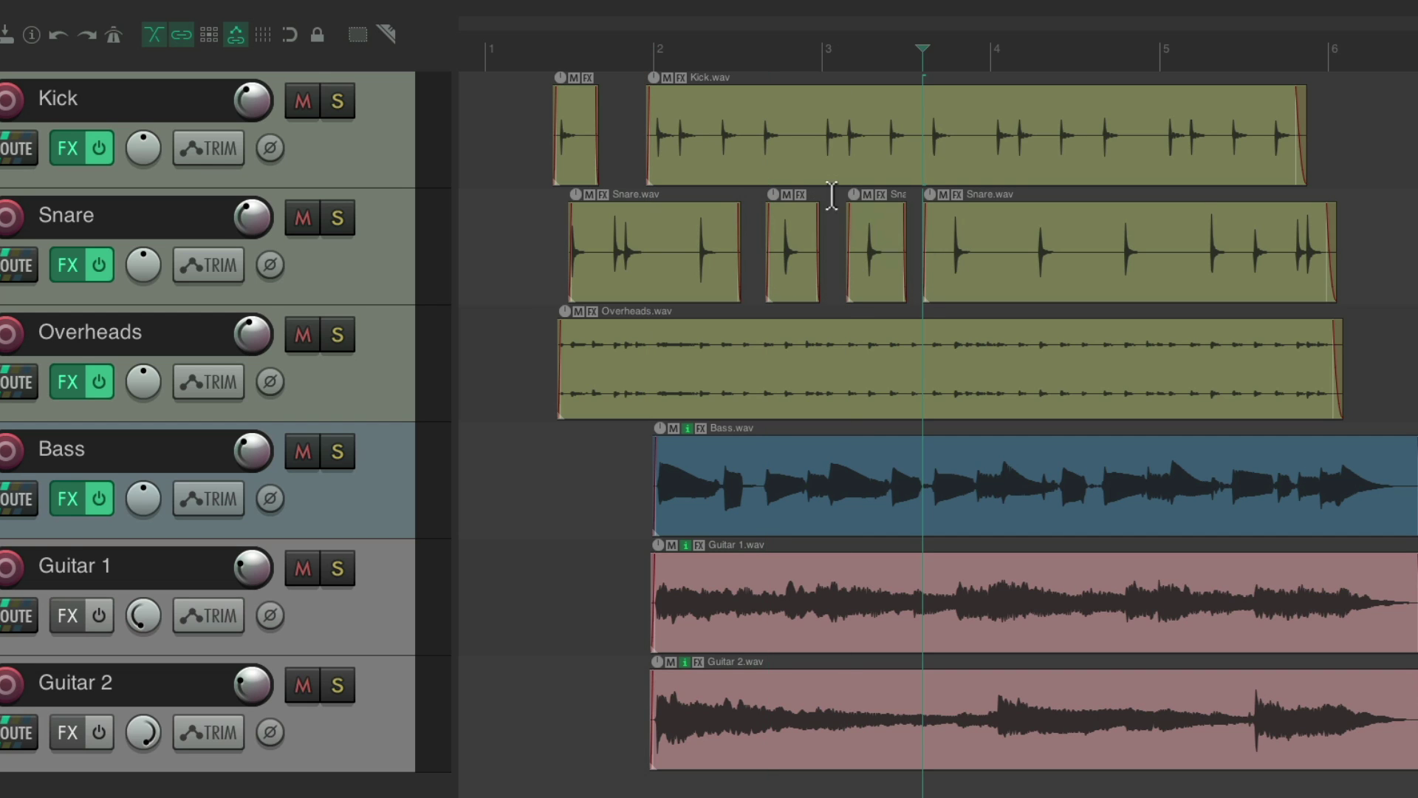
Split Kick and Snare at the remaining gaps, removing silence up to the final Snare hits.
{"action": "key", "text": "s"}
{"action": "key", "text": "alt+bracketleft"}
{"action": "key", "text": "s"}
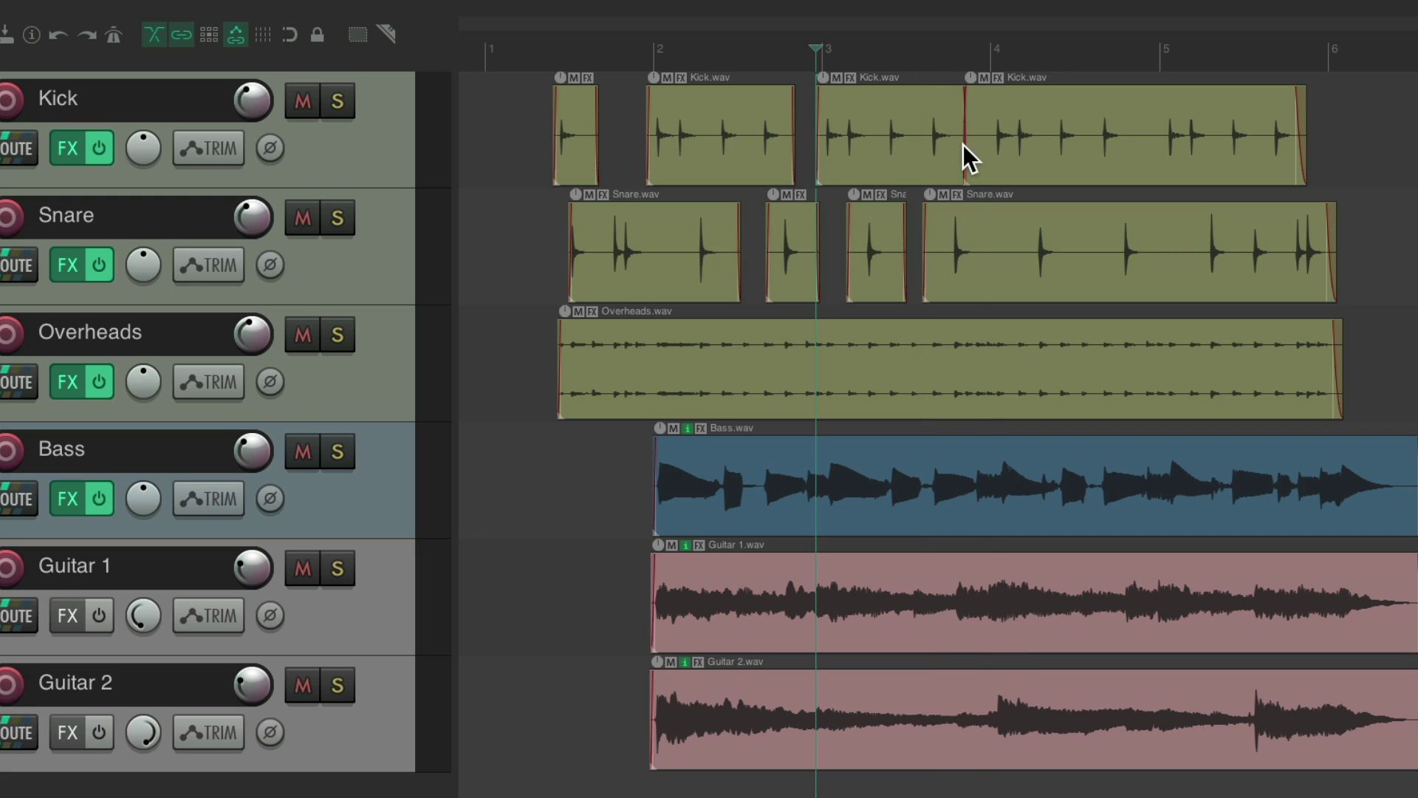
{"action": "key", "text": "alt+bracketleft"}
{"action": "key", "text": "s"}
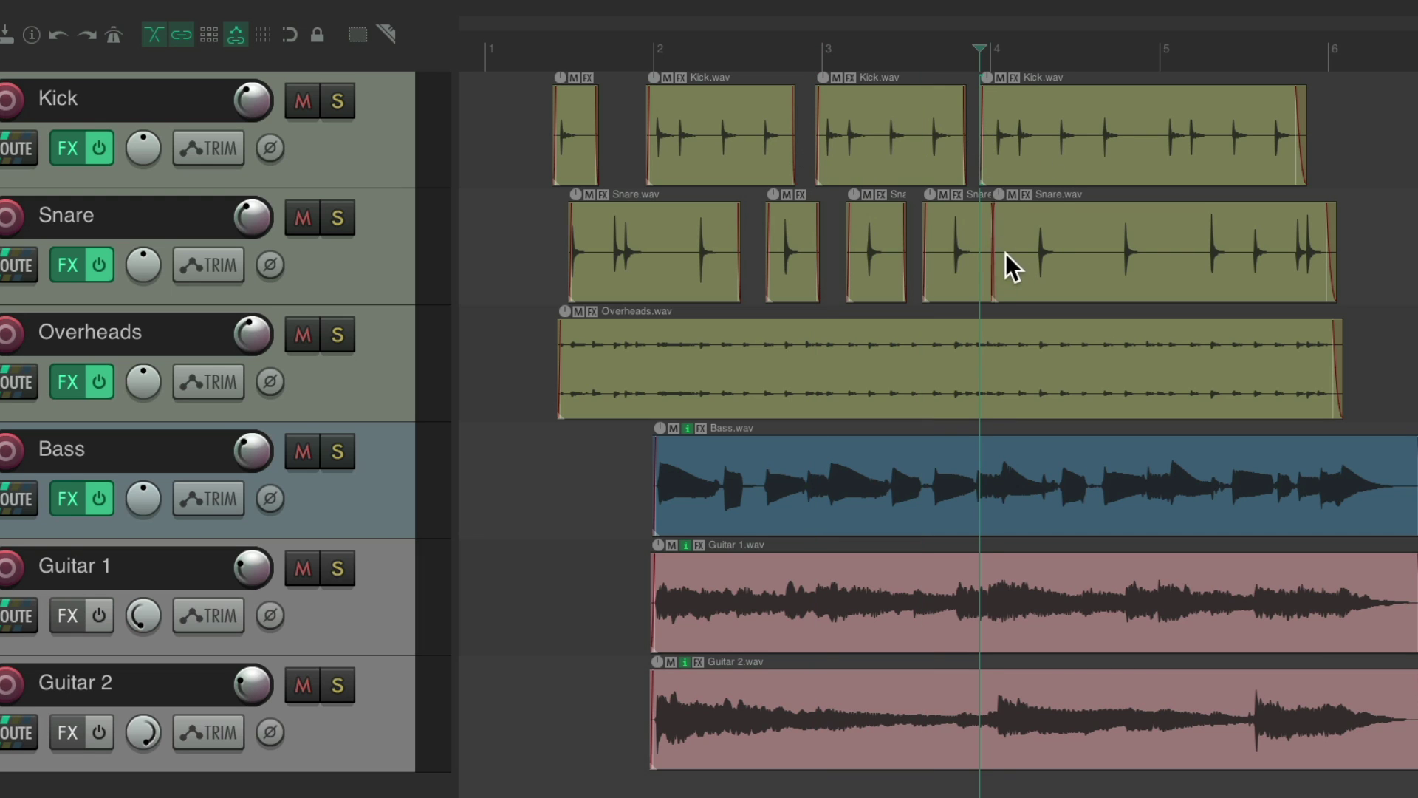
{"action": "key", "text": "alt+bracketleft"}
{"action": "key", "text": "s"}
{"action": "key", "text": "alt+bracketleft"}
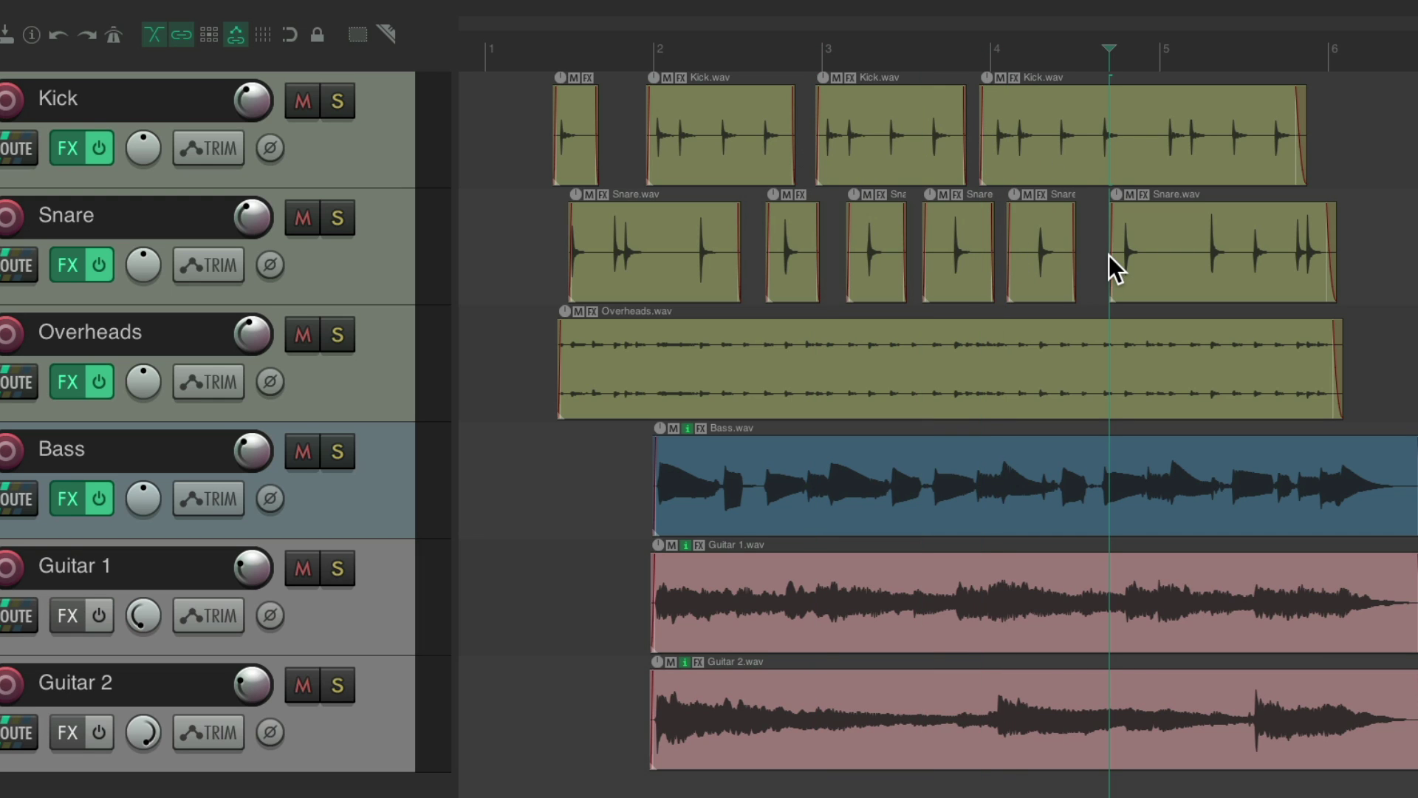
{"action": "key", "text": "s"}
{"action": "key", "text": "alt+bracketleft"}
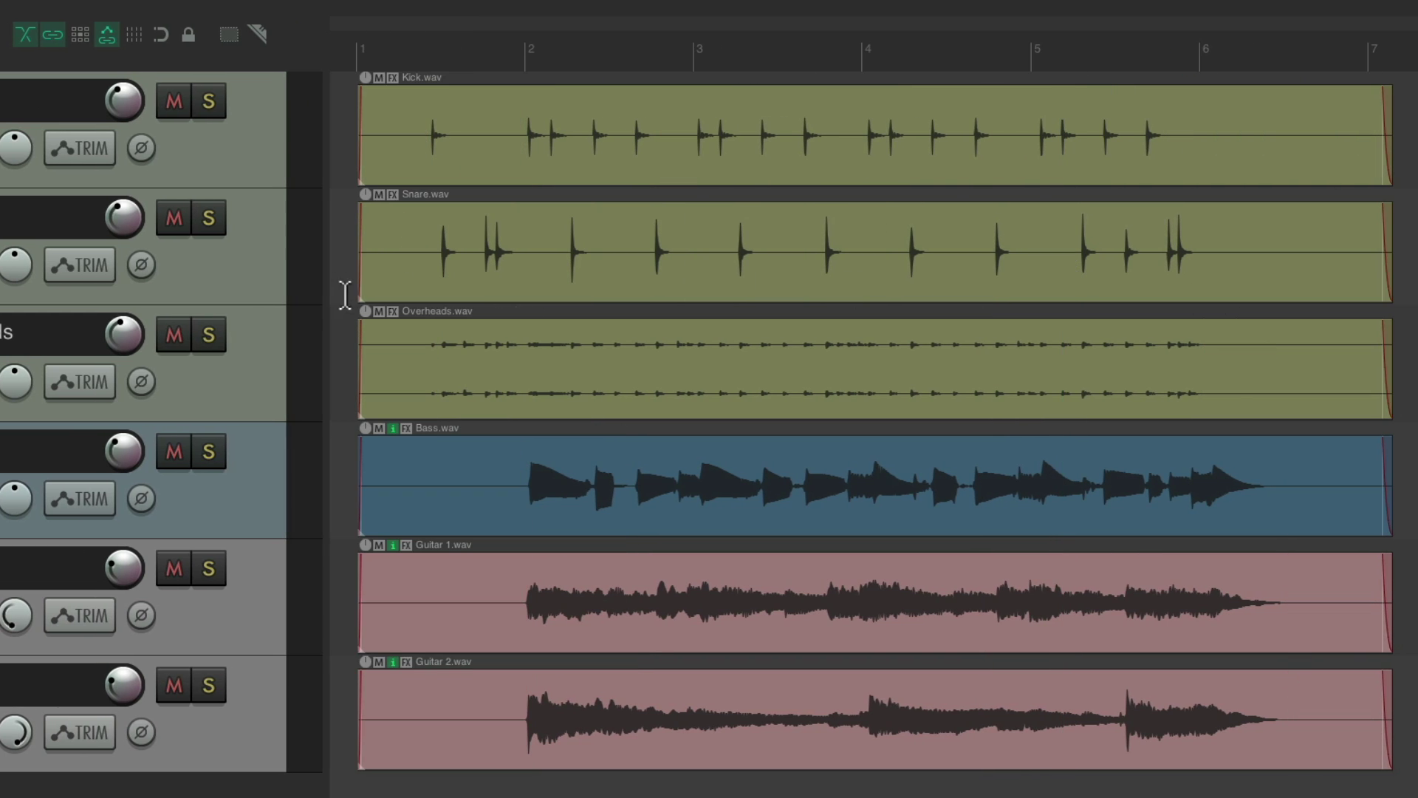
Trim the starts of all six items up to their first hits or notes.
{"action": "left_click_drag", "start_coordinate": [360, 144], "coordinate": [422, 145]}
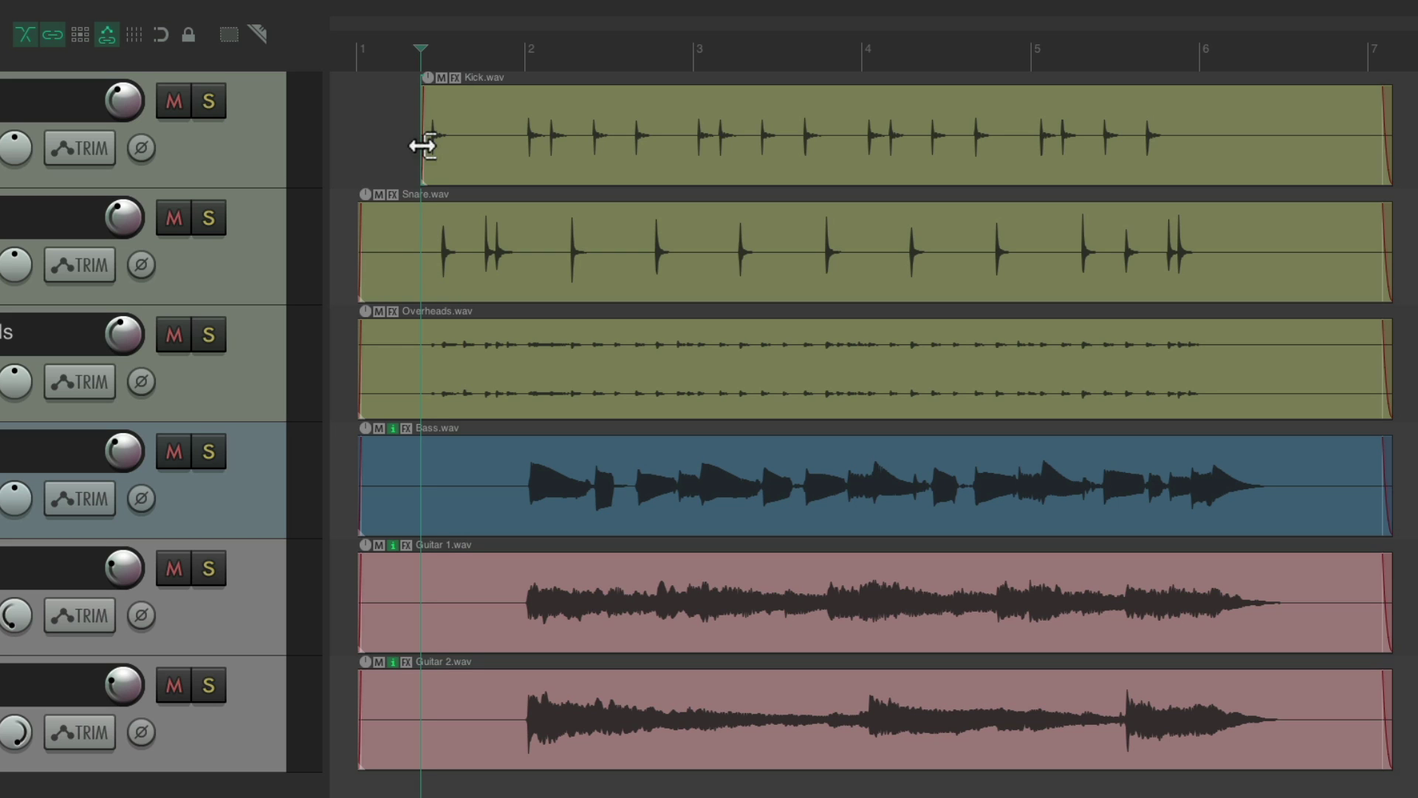
{"action": "left_click", "coordinate": [425, 246]}
{"action": "left_click", "coordinate": [408, 342]}
{"action": "left_click", "coordinate": [514, 509]}
{"action": "left_click", "coordinate": [507, 621]}
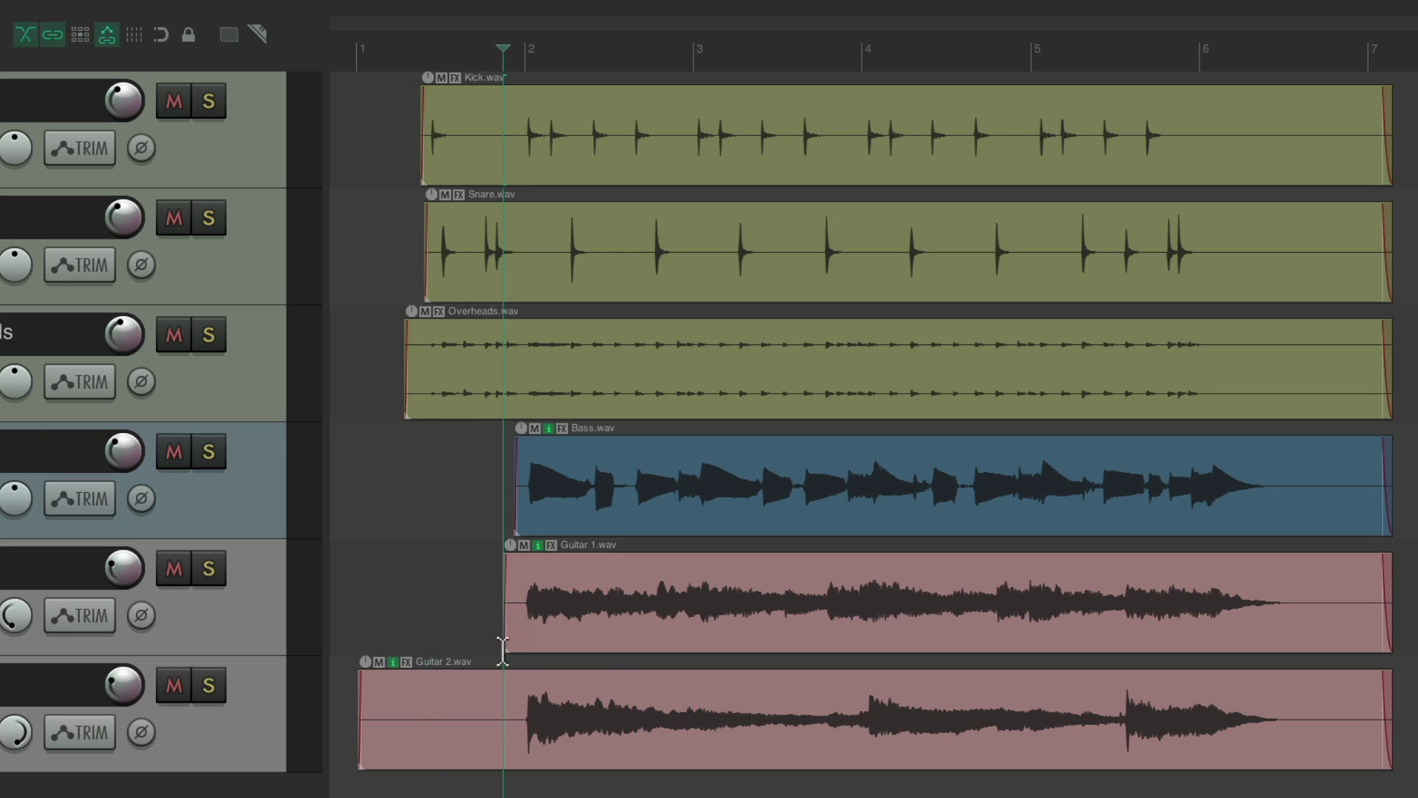
{"action": "left_click", "coordinate": [508, 709]}
{"action": "left_click", "coordinate": [421, 381]}
{"action": "left_click", "coordinate": [513, 591]}
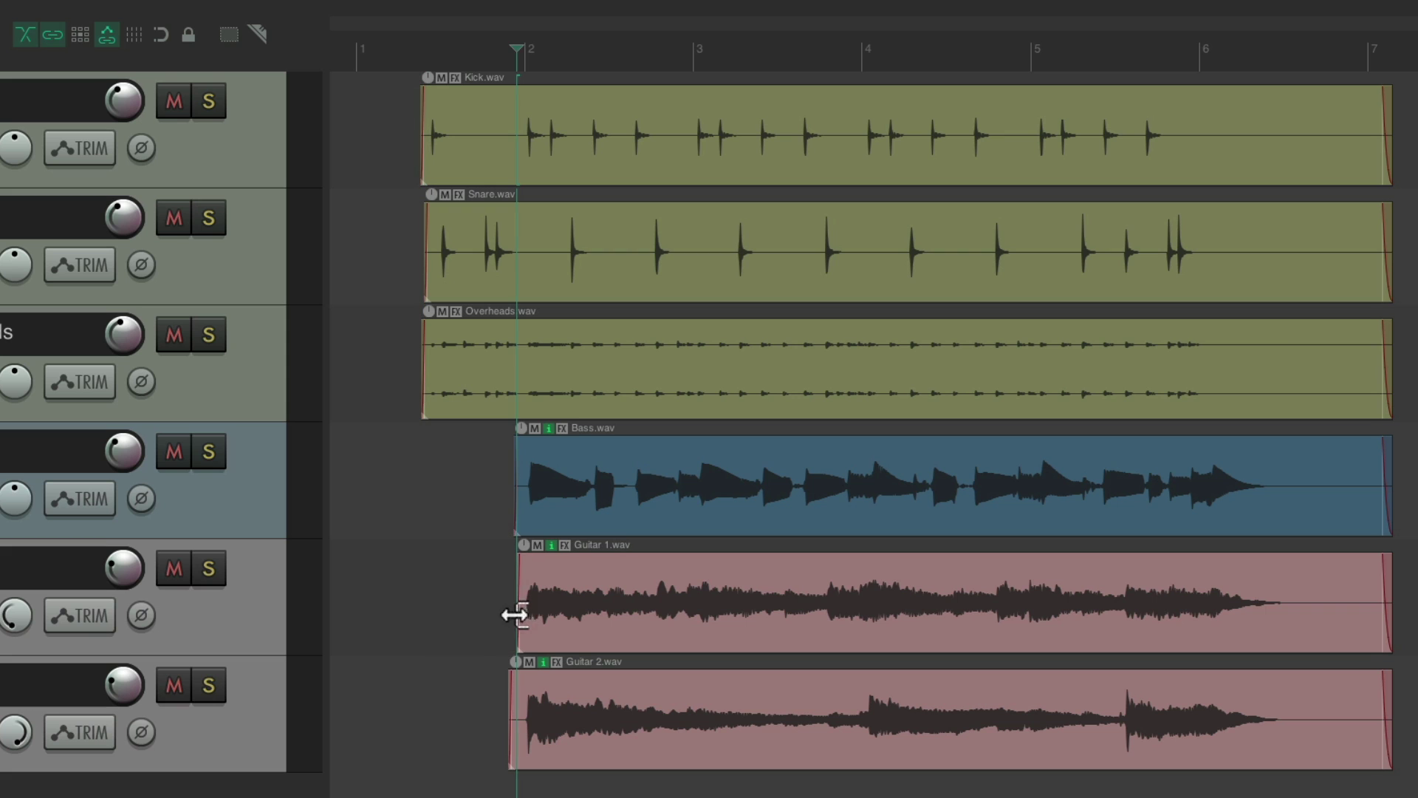
Trim the ends of Kick, Snare, Overheads, Bass, Guitar 1 and Guitar 2 after their last sounds.
{"action": "left_click", "coordinate": [1230, 152]}
{"action": "left_click", "coordinate": [1246, 278]}
{"action": "left_click", "coordinate": [1258, 385]}
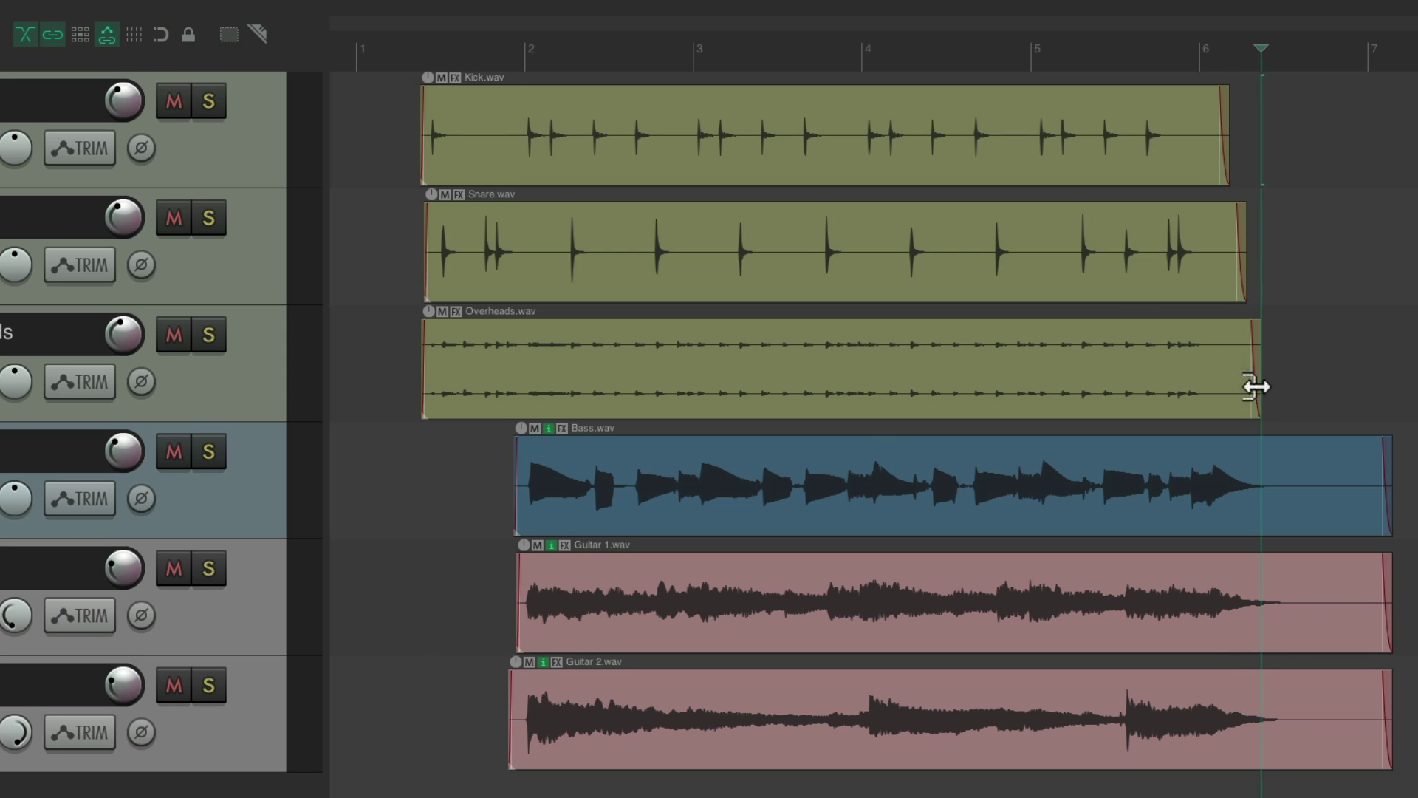
{"action": "left_click", "coordinate": [1281, 494]}
{"action": "left_click", "coordinate": [1307, 596]}
{"action": "left_click", "coordinate": [1309, 720]}
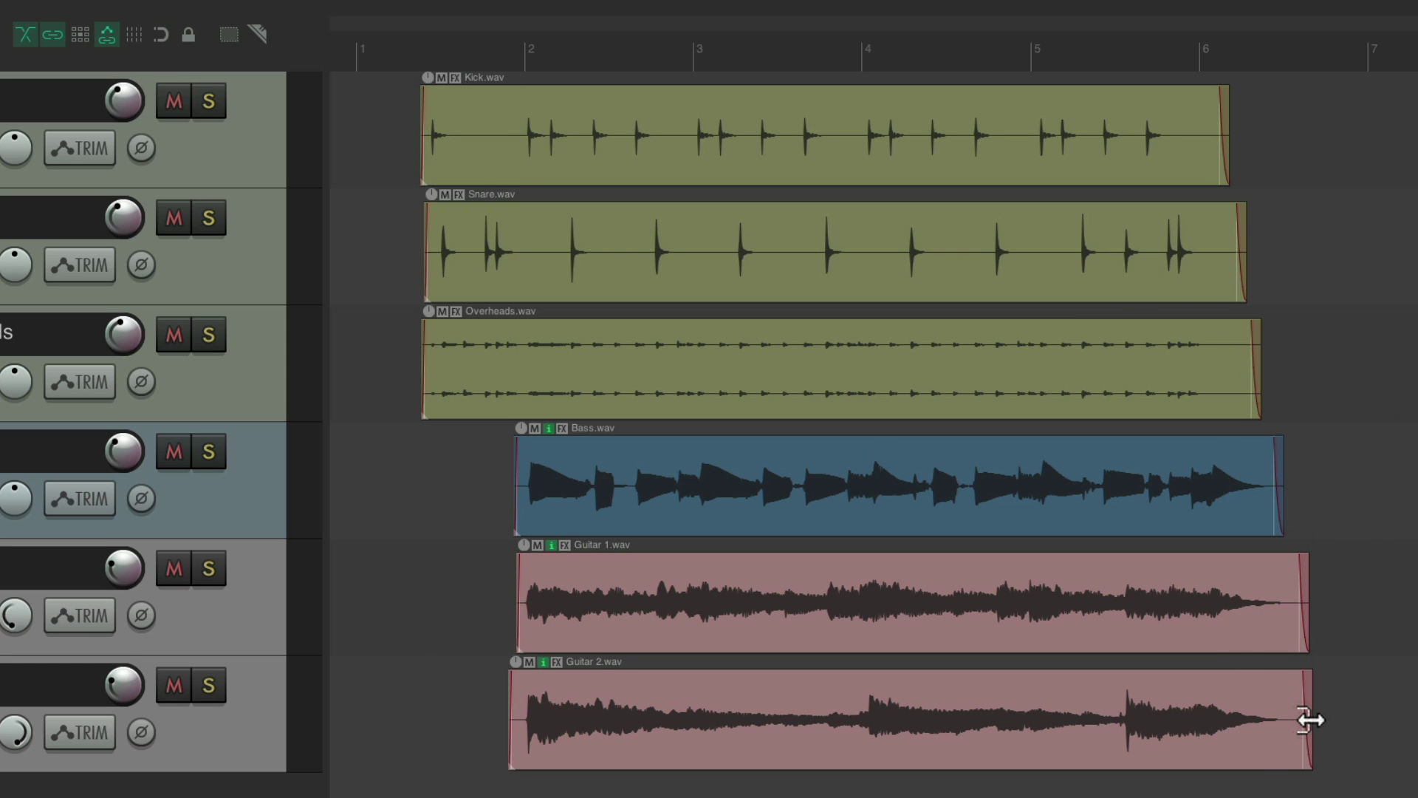